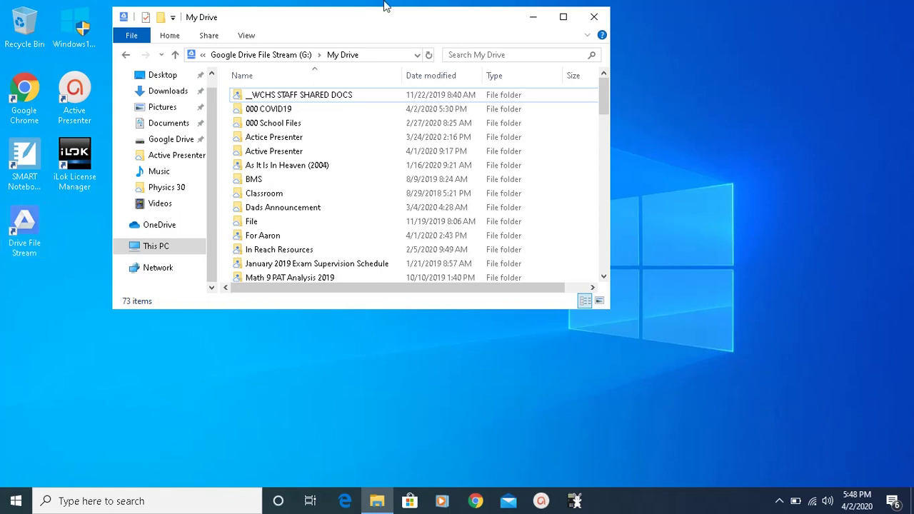
Copy the Wabbit Emu folder from Classroom > Way - Physics 30 to the desktop, then move Explorer top-left.
{"action": "double_click", "coordinate": [279, 193]}
{"action": "scroll", "coordinate": [278, 200], "scroll_direction": "down", "scroll_amount": 3}
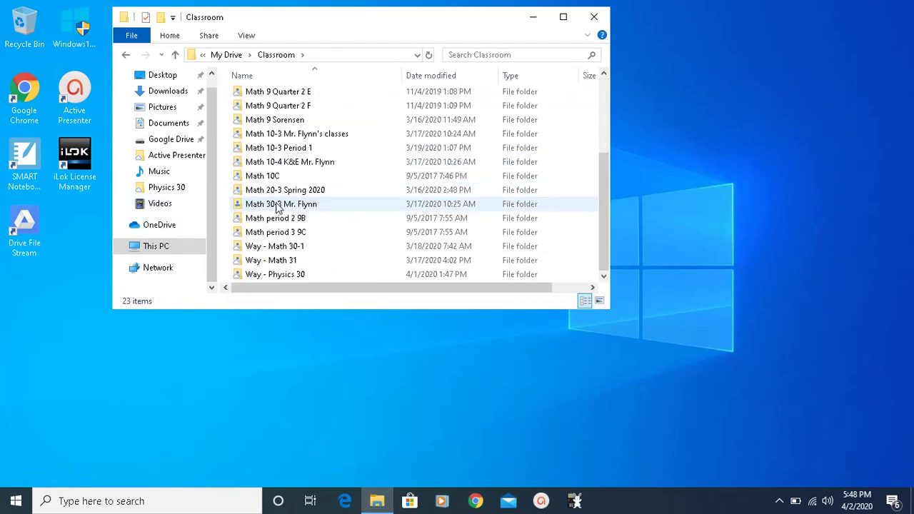
{"action": "double_click", "coordinate": [278, 279]}
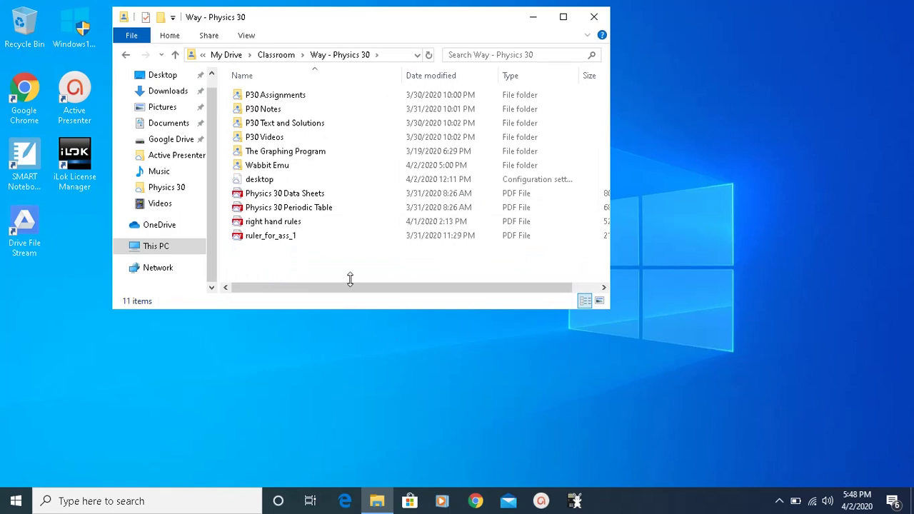
{"action": "left_click", "coordinate": [253, 168]}
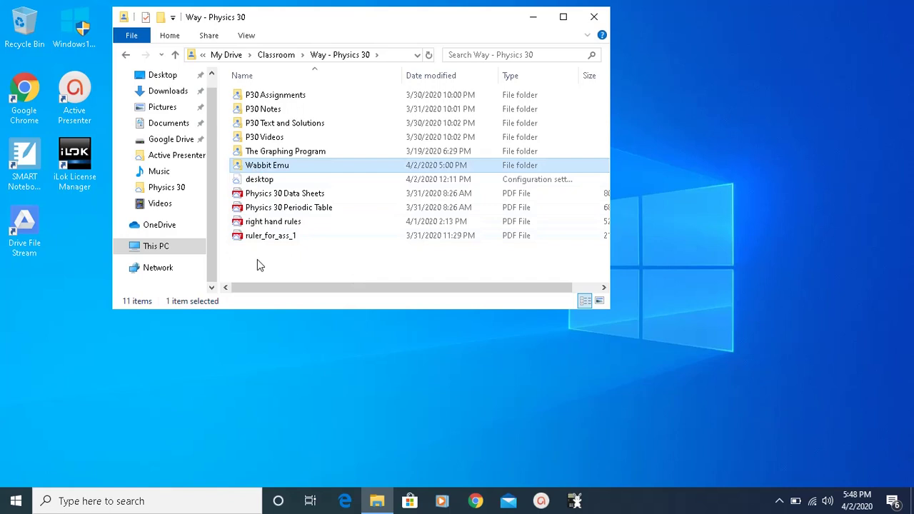
{"action": "left_click_drag", "start_coordinate": [243, 166], "coordinate": [807, 96]}
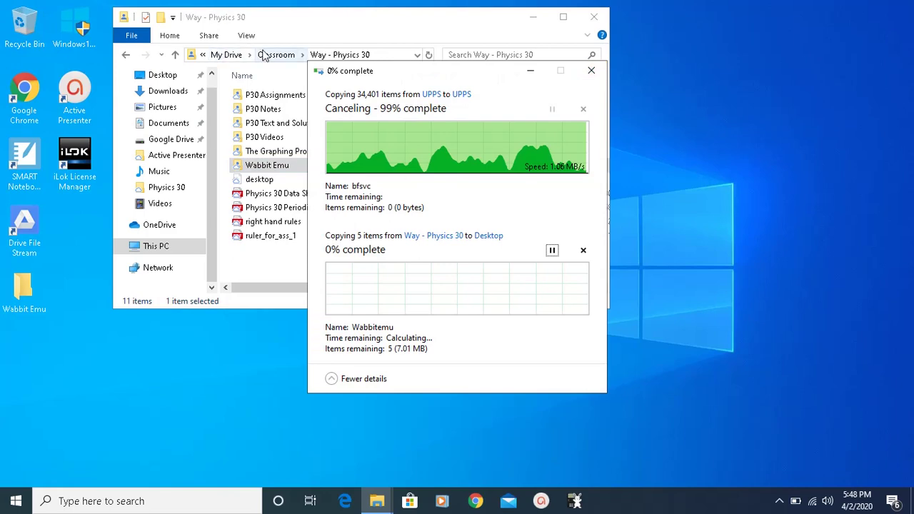
{"action": "left_click", "coordinate": [338, 36]}
{"action": "left_click_drag", "start_coordinate": [338, 35], "coordinate": [251, 27]}
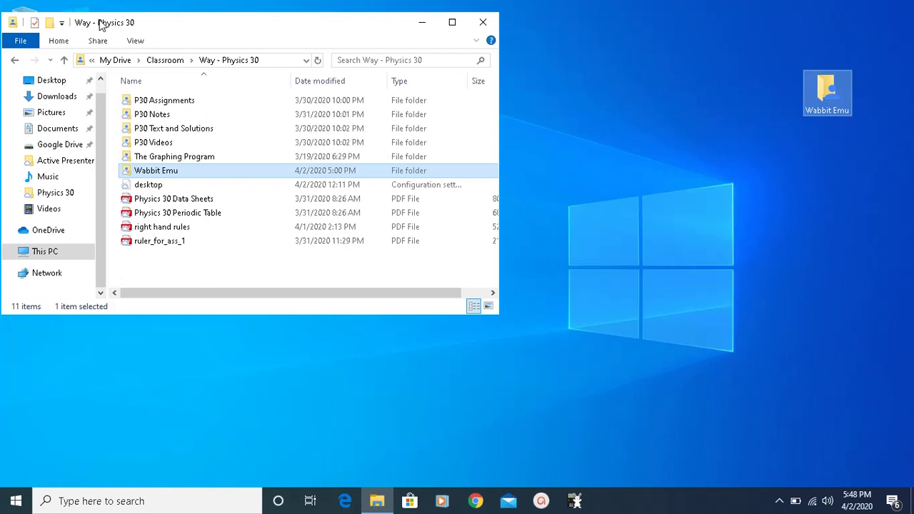
Place the Wabbit Emu desktop icon in the top-right corner and open the folder.
{"action": "left_click", "coordinate": [483, 24]}
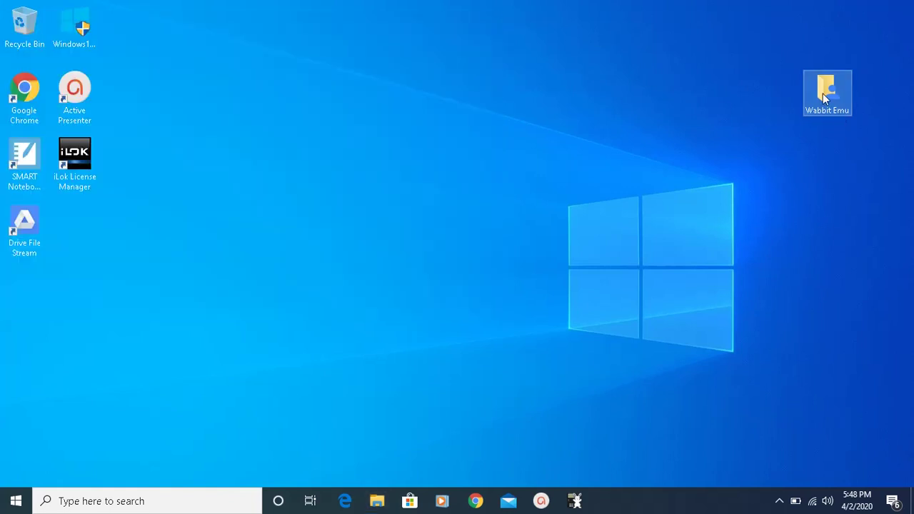
{"action": "left_click_drag", "start_coordinate": [823, 94], "coordinate": [872, 29]}
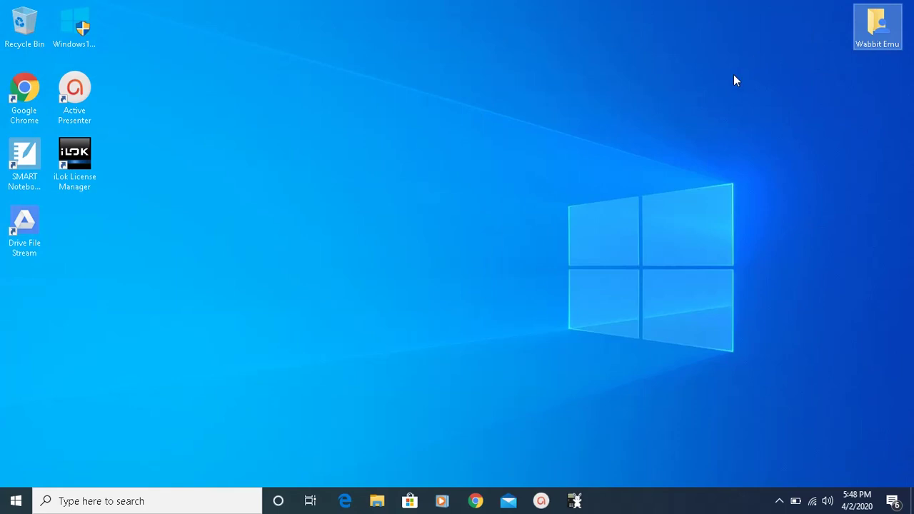
{"action": "double_click", "coordinate": [880, 26]}
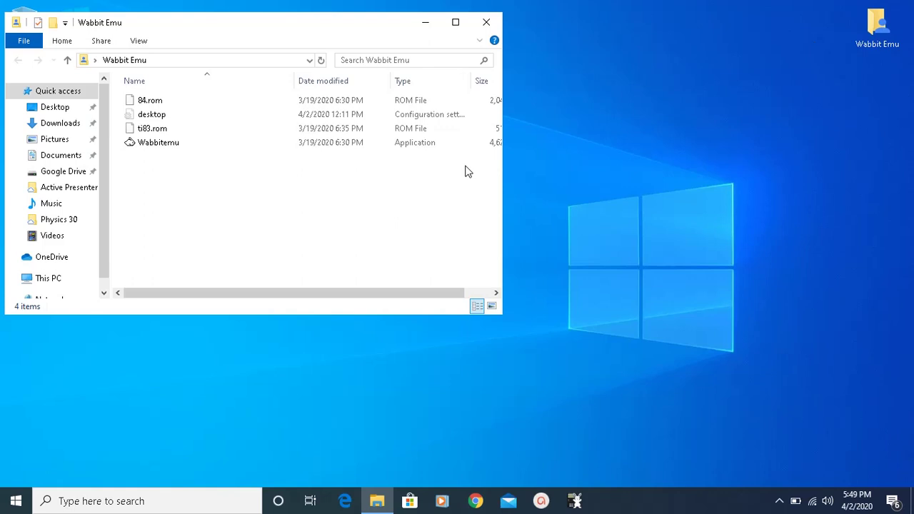
Point out the folder's contents: Wabbitemu, desktop, ti83.rom and 84.rom.
{"action": "left_click", "coordinate": [142, 143]}
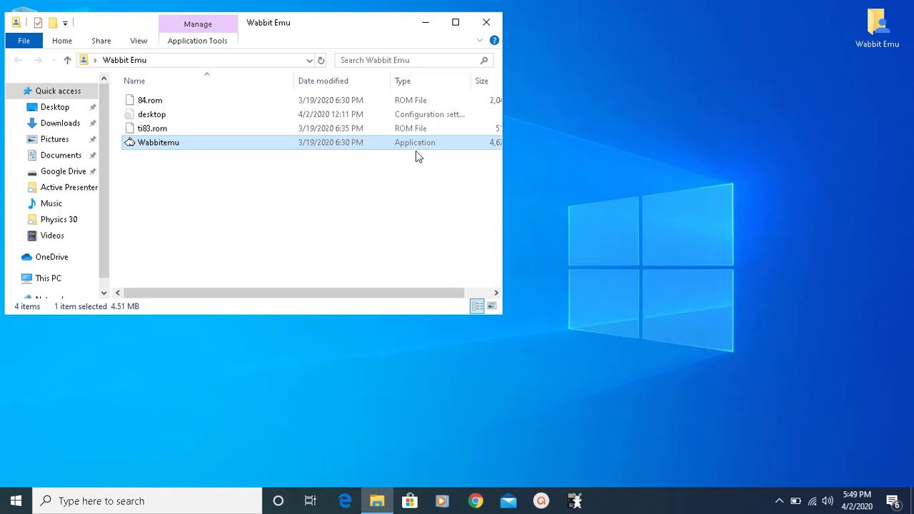
{"action": "left_click", "coordinate": [146, 118]}
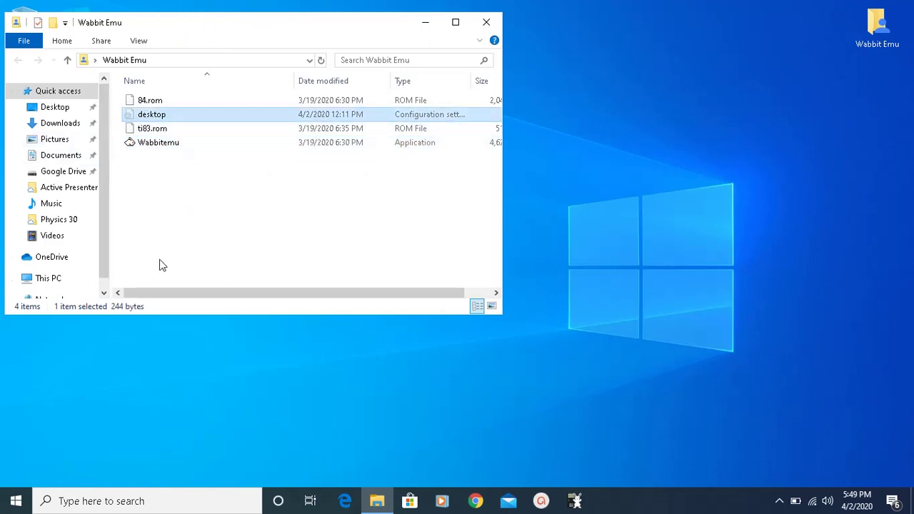
{"action": "left_click", "coordinate": [148, 129]}
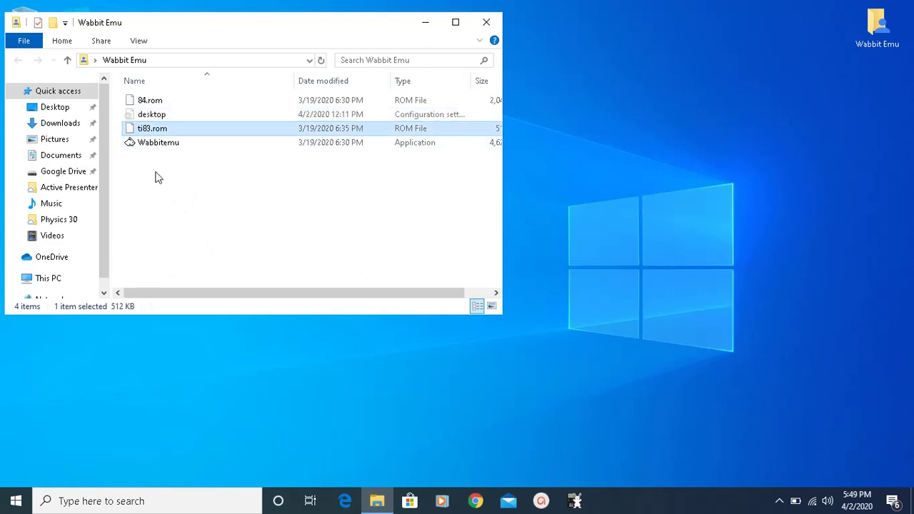
{"action": "left_click", "coordinate": [135, 102]}
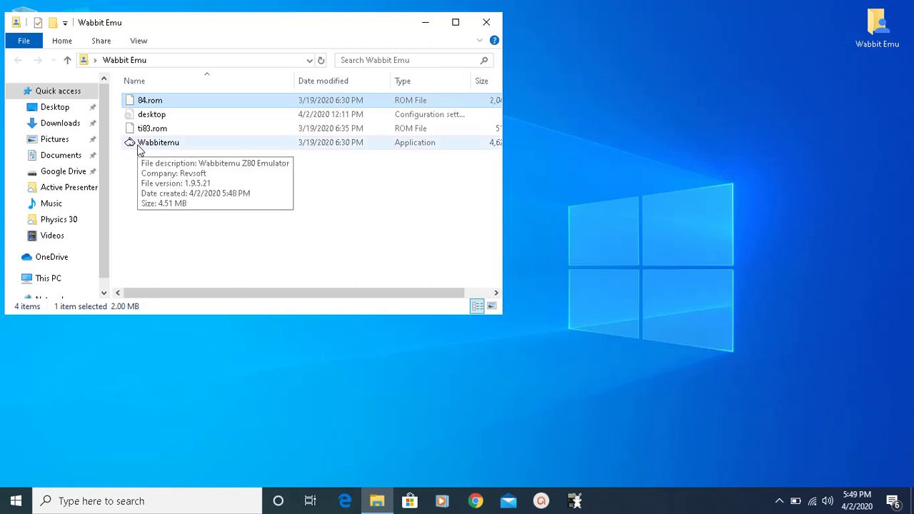
Launch Wabbitemu and choose ti83.rom from the desktop Wabbit Emu folder as the ROM image.
{"action": "double_click", "coordinate": [138, 148]}
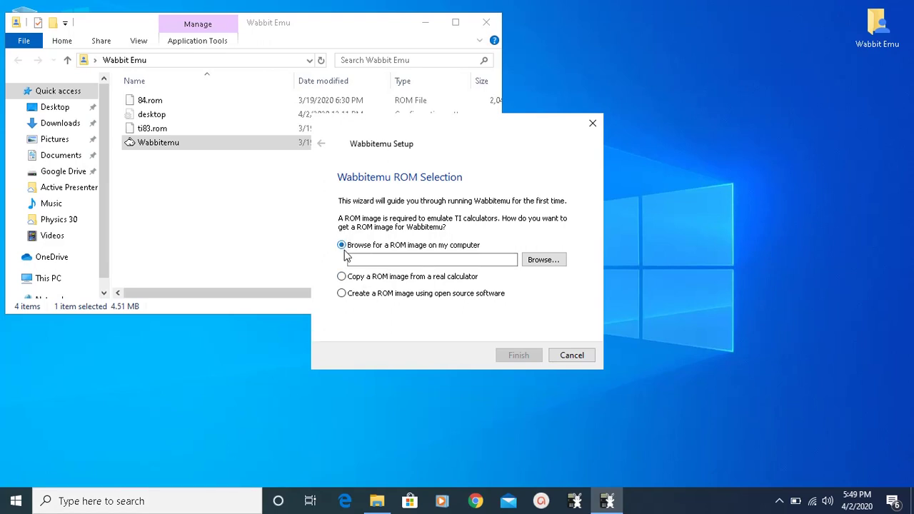
{"action": "left_click", "coordinate": [547, 262]}
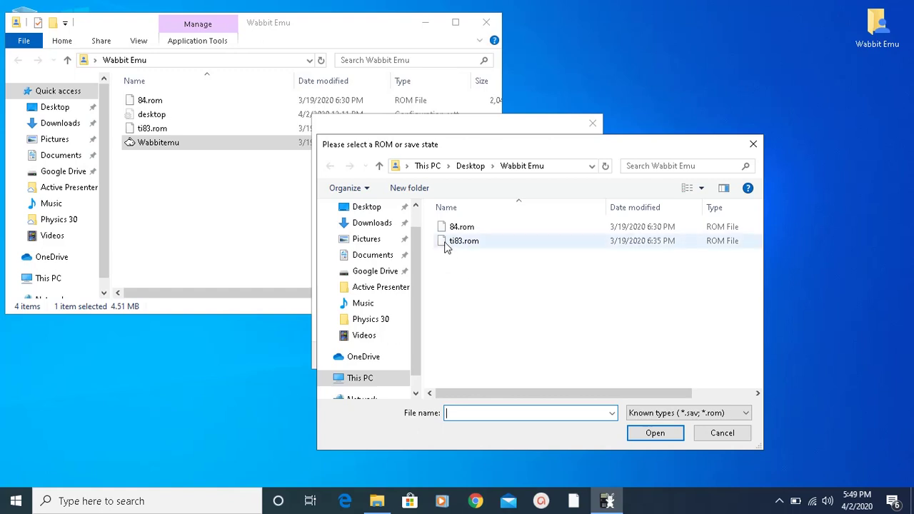
{"action": "left_click", "coordinate": [447, 244]}
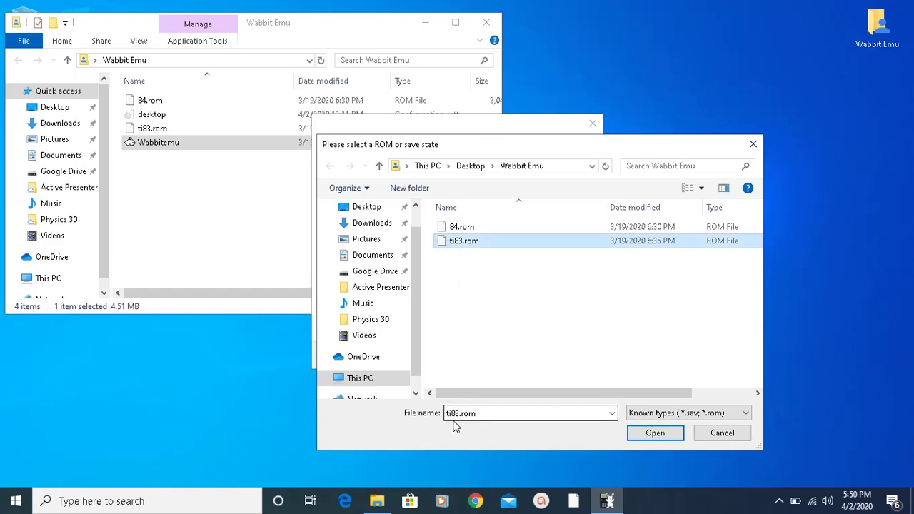
{"action": "left_click", "coordinate": [655, 434]}
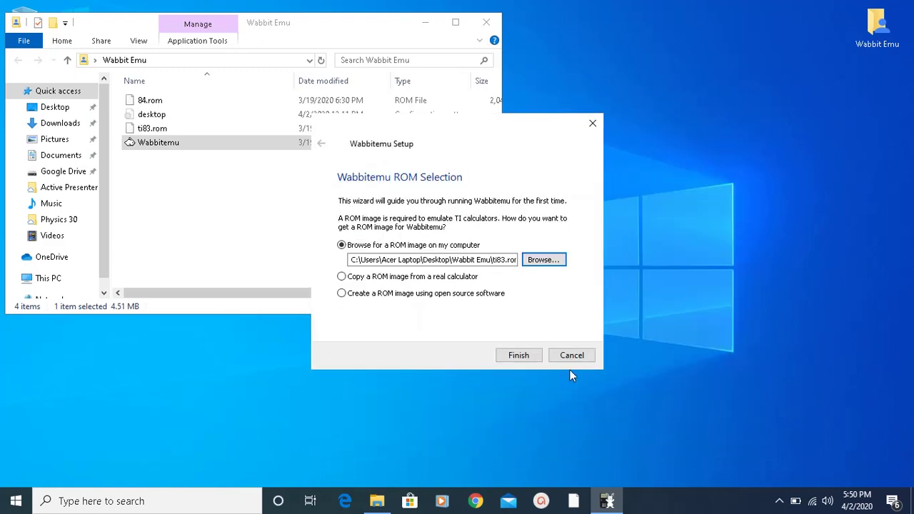
Finish setup, turn on the TI-83 Plus, and lighten its screen contrast with 2nd + down arrow.
{"action": "left_click", "coordinate": [520, 356]}
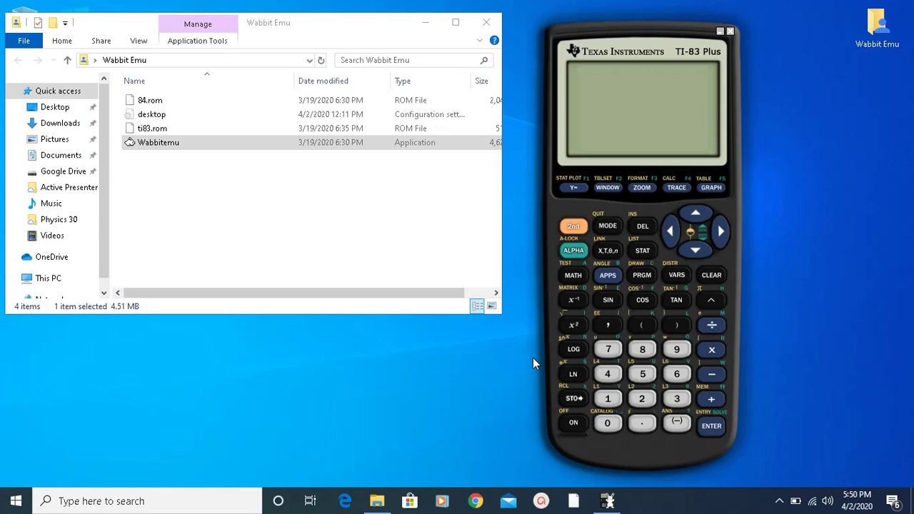
{"action": "left_click", "coordinate": [573, 423]}
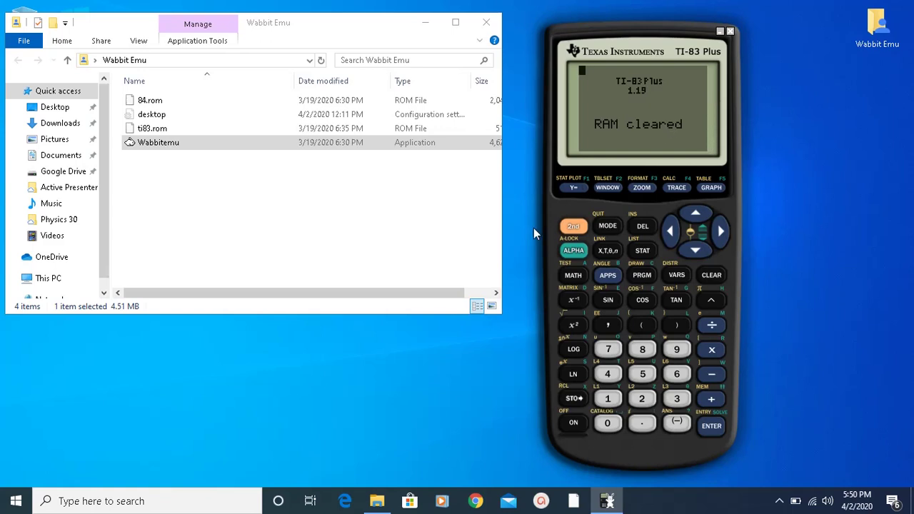
{"action": "left_click", "coordinate": [692, 252]}
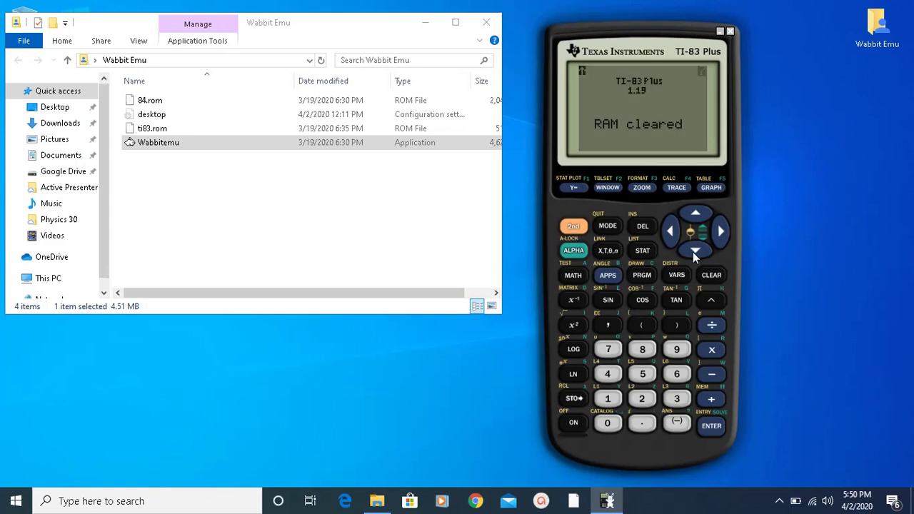
{"action": "left_click", "coordinate": [582, 225]}
{"action": "left_click", "coordinate": [686, 252]}
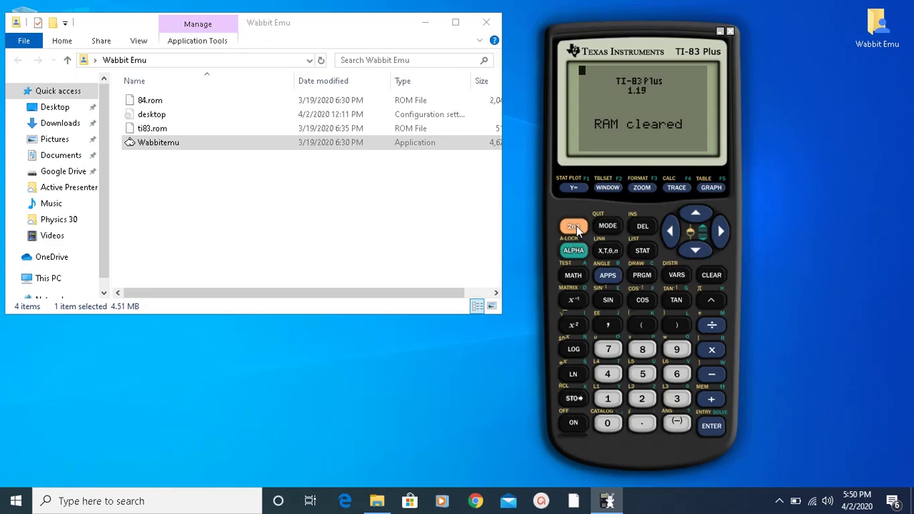
{"action": "left_click", "coordinate": [696, 251]}
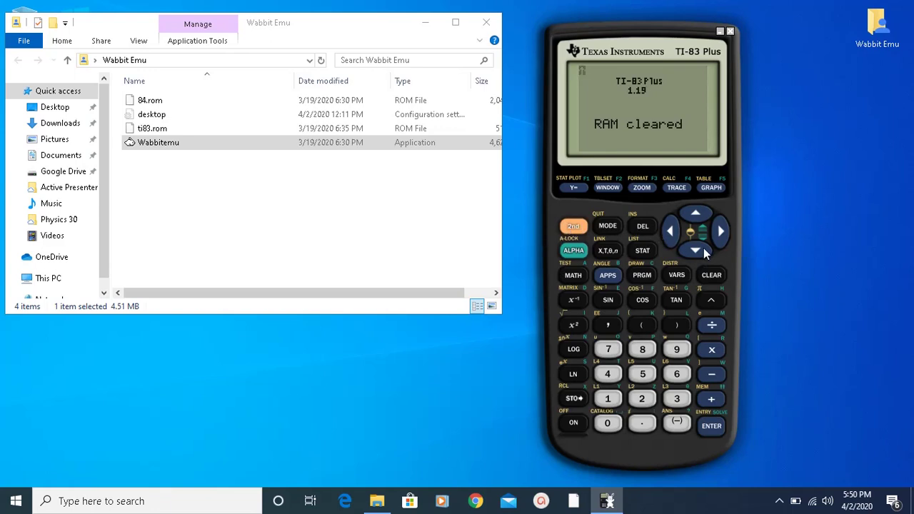
{"action": "left_click", "coordinate": [704, 250]}
Set the calculator's angle mode to Degree in the MODE screen.
{"action": "left_click", "coordinate": [601, 225]}
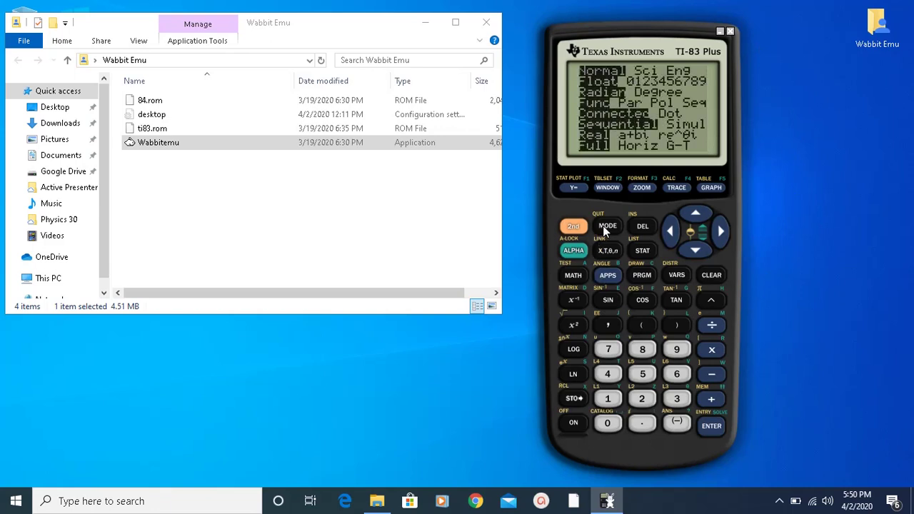
{"action": "left_click", "coordinate": [695, 248]}
{"action": "left_click", "coordinate": [694, 248]}
{"action": "left_click", "coordinate": [720, 232]}
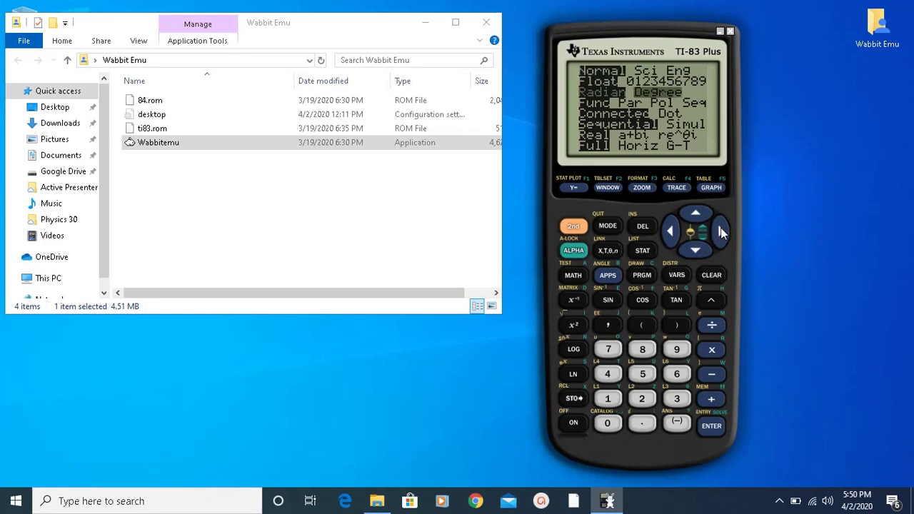
{"action": "left_click", "coordinate": [711, 427]}
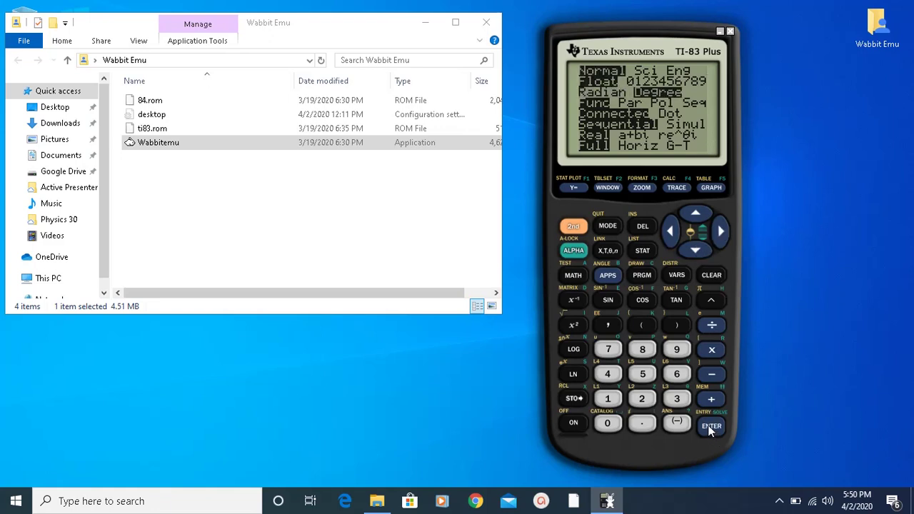
{"action": "left_click", "coordinate": [573, 225]}
Return the calculator to its blank home screen and minimize the Wabbit Emu Explorer window.
{"action": "left_click", "coordinate": [609, 229]}
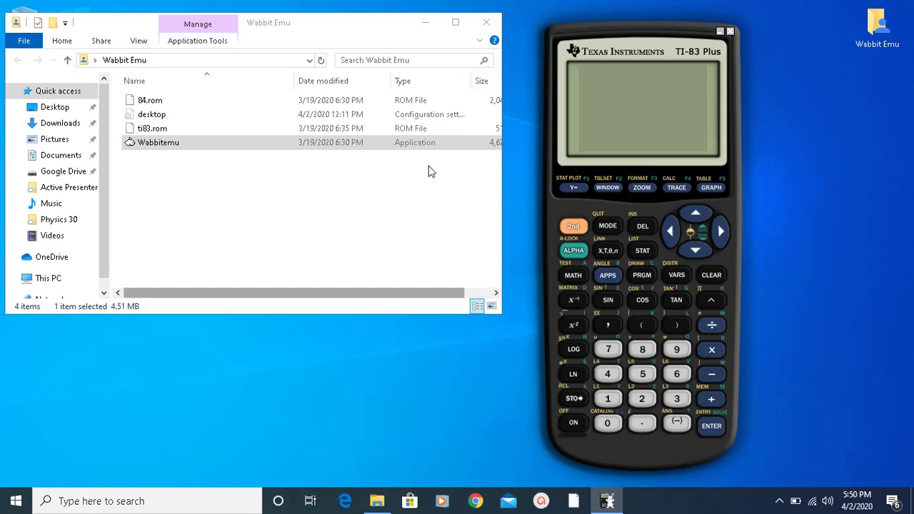
{"action": "left_click", "coordinate": [425, 22]}
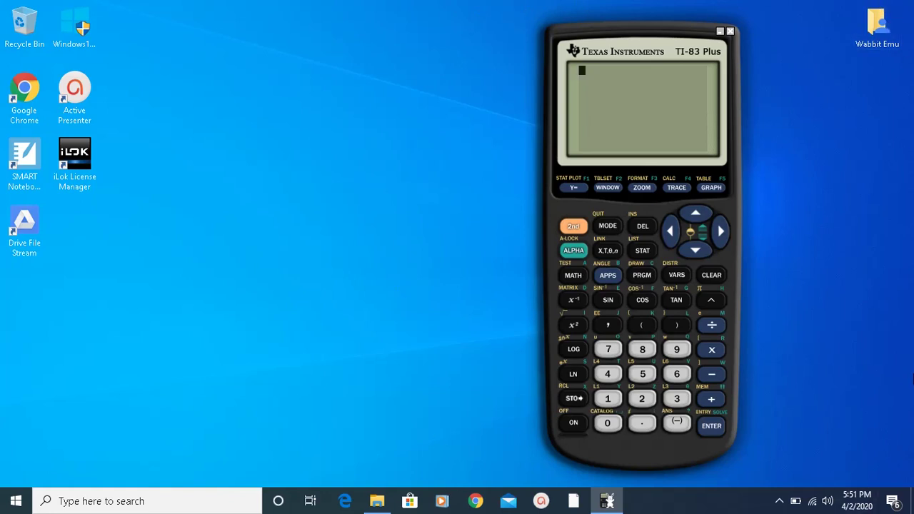
Uncheck Use cutout skin in Calculator > Options > Skin, apply, and drag the framed window left.
{"action": "right_click", "coordinate": [612, 91]}
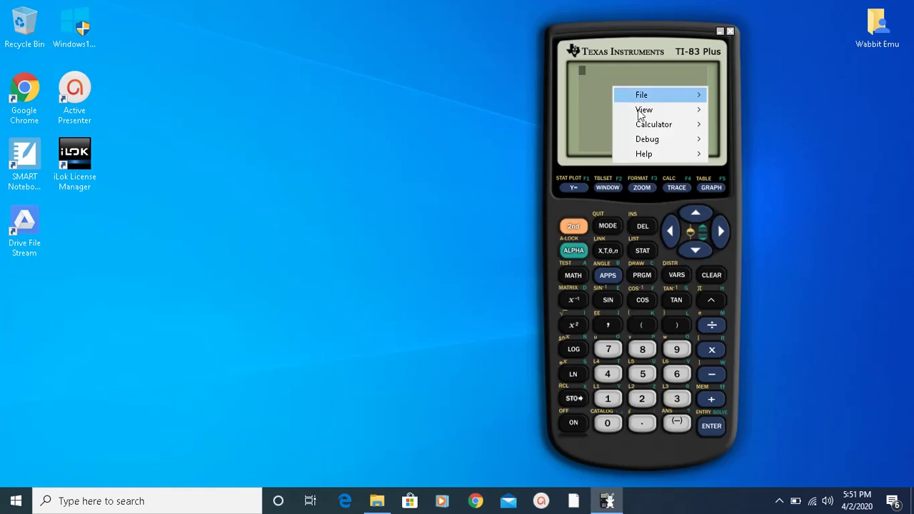
{"action": "mouse_move", "coordinate": [642, 126]}
{"action": "left_click", "coordinate": [572, 98]}
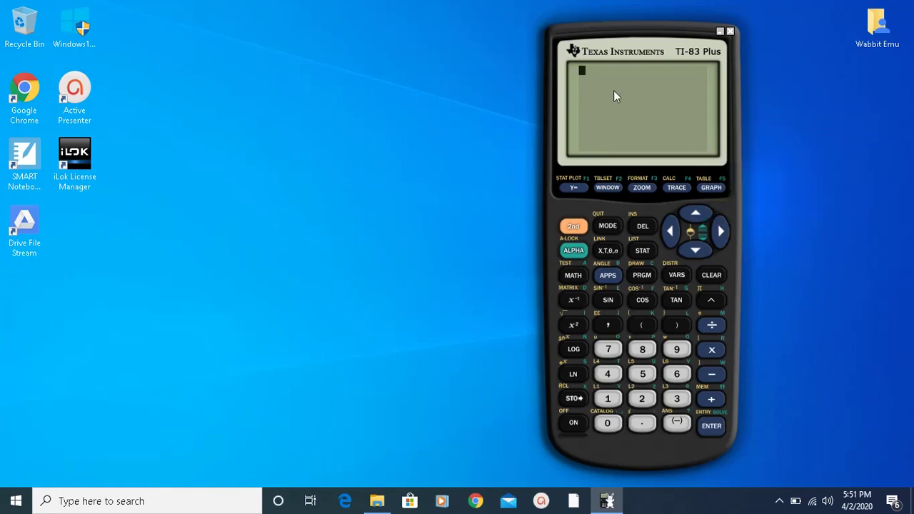
{"action": "right_click", "coordinate": [613, 88]}
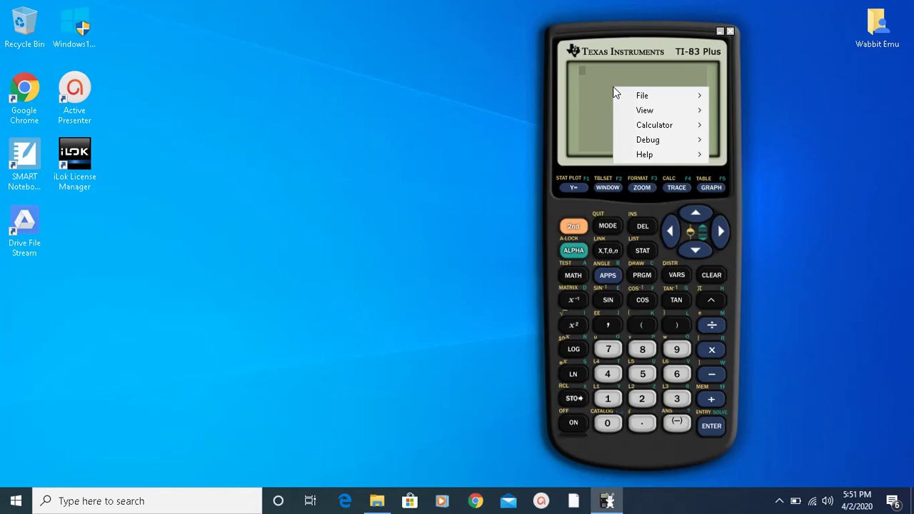
{"action": "mouse_move", "coordinate": [657, 131]}
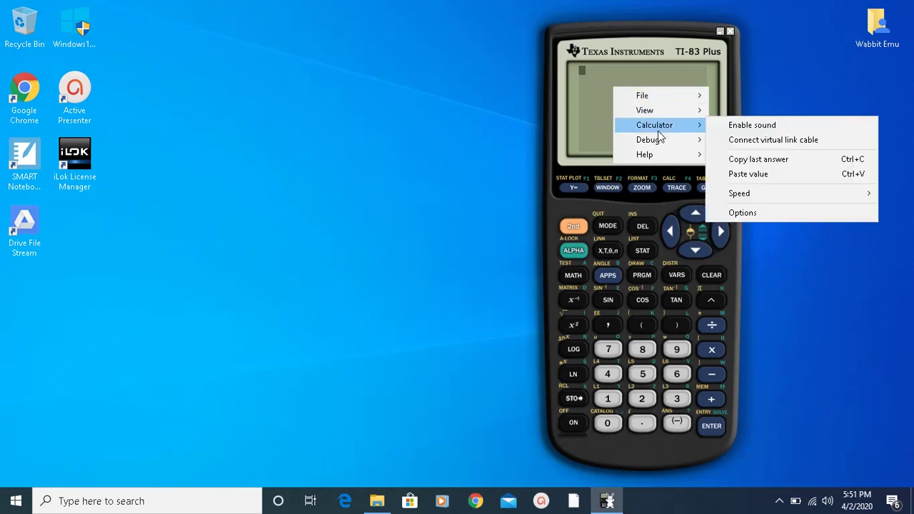
{"action": "left_click", "coordinate": [770, 212]}
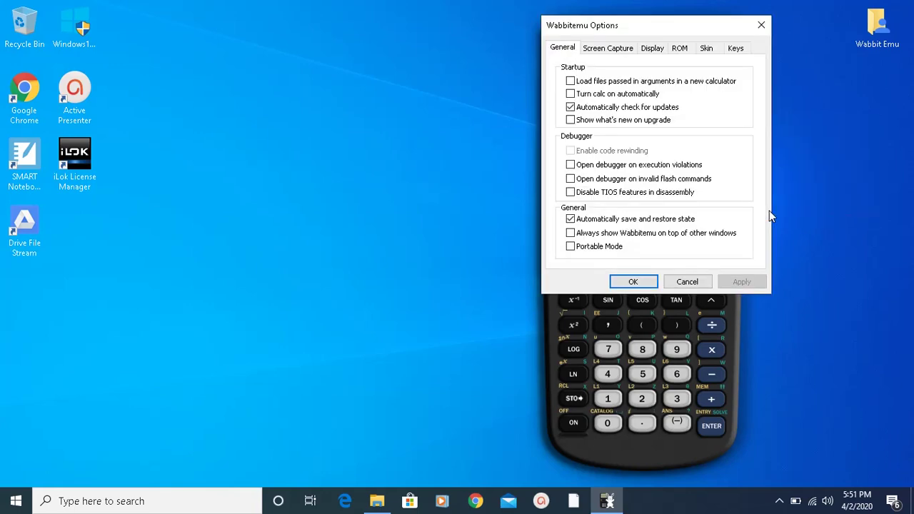
{"action": "left_click", "coordinate": [707, 50]}
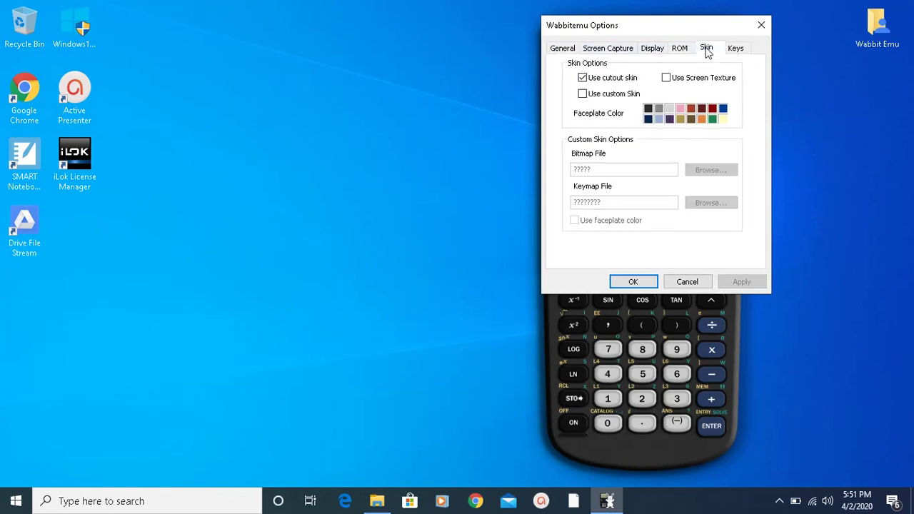
{"action": "left_click", "coordinate": [583, 78]}
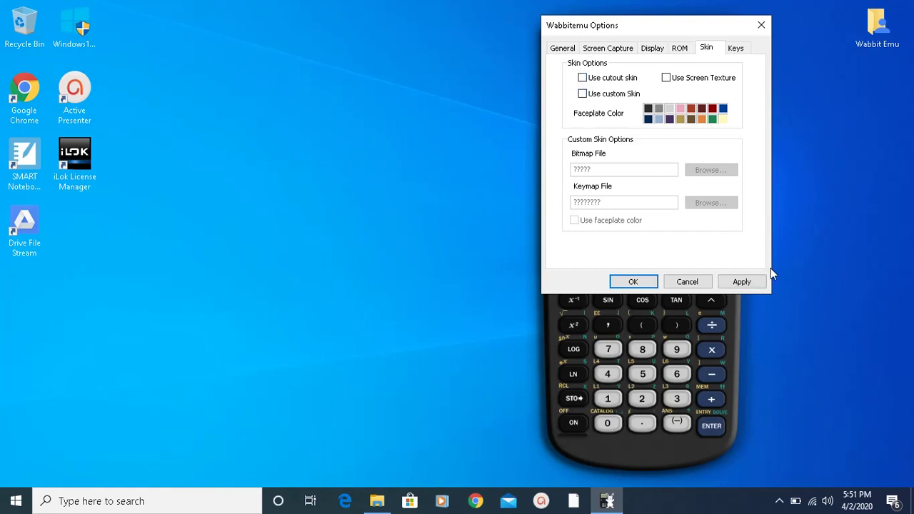
{"action": "left_click", "coordinate": [740, 281]}
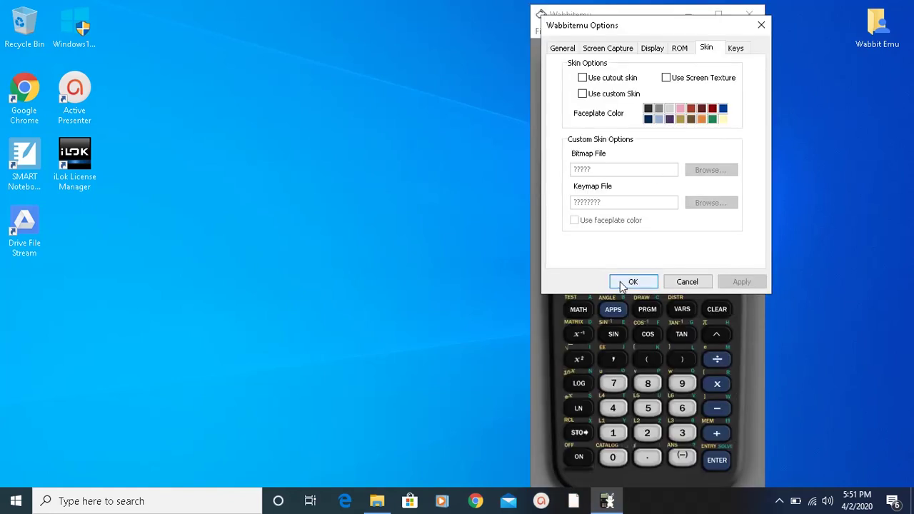
{"action": "left_click", "coordinate": [761, 25]}
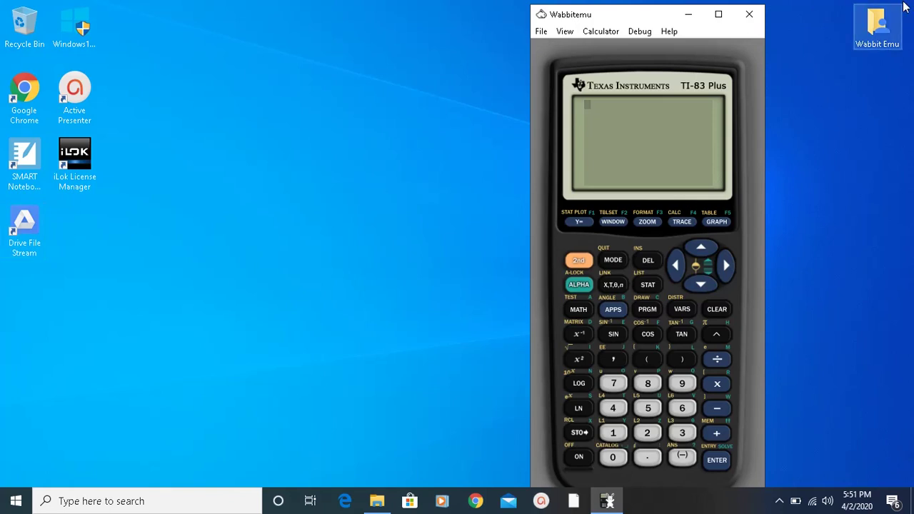
{"action": "left_click_drag", "start_coordinate": [651, 25], "coordinate": [545, 20]}
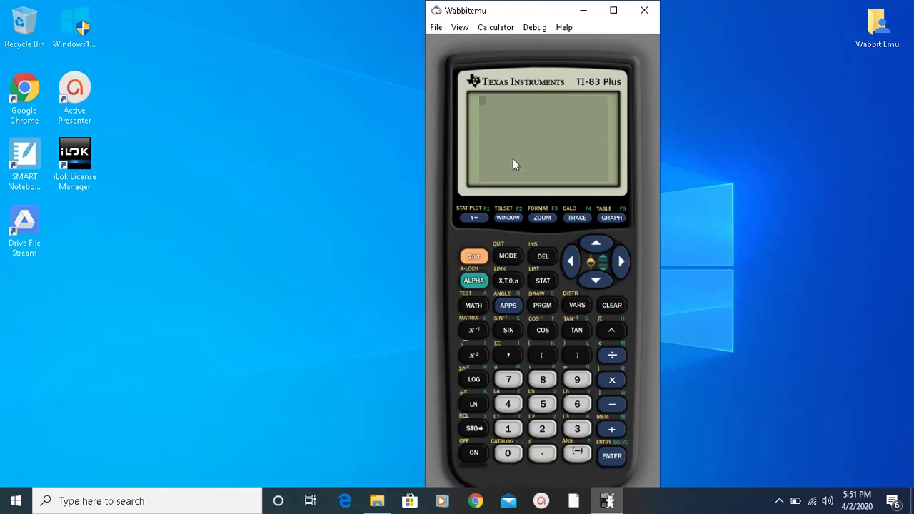
Enable Use cutout skin and Use Screen Texture on the Skin tab, apply with OK, and reposition the calculator.
{"action": "right_click", "coordinate": [517, 141]}
{"action": "mouse_move", "coordinate": [553, 183]}
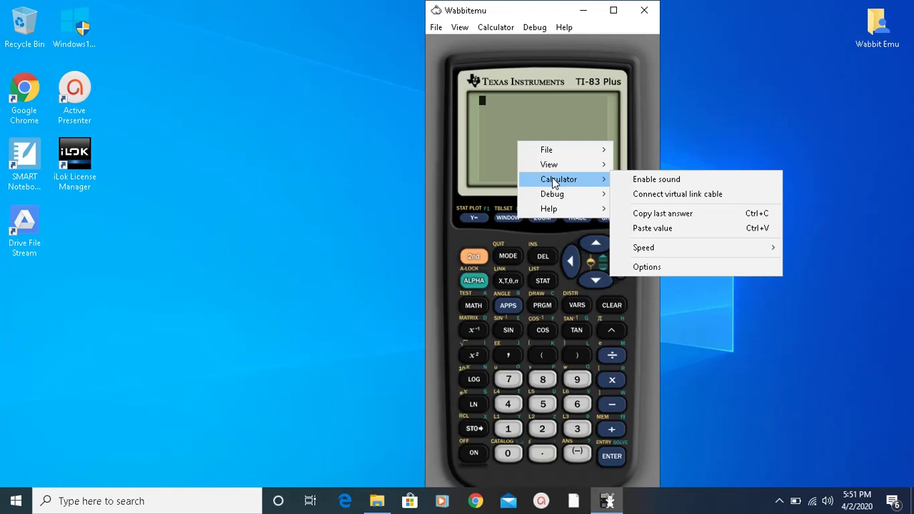
{"action": "left_click", "coordinate": [669, 269]}
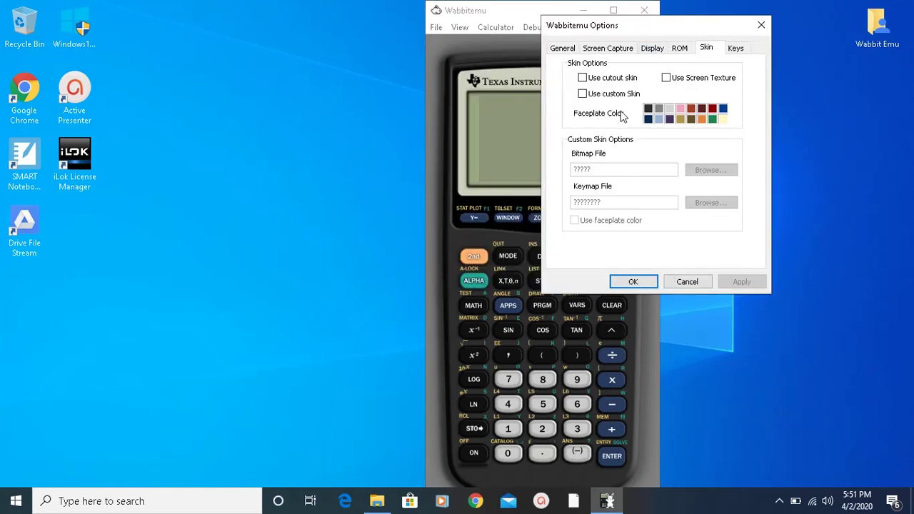
{"action": "left_click", "coordinate": [595, 78]}
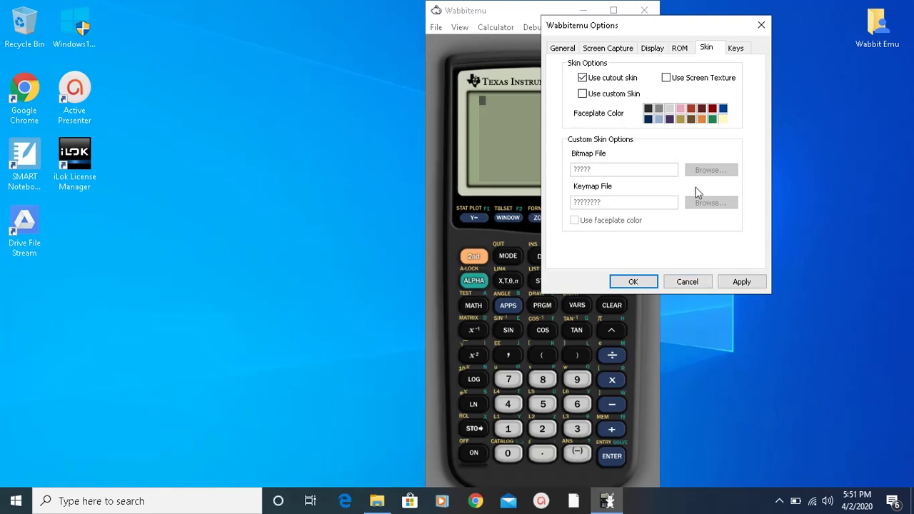
{"action": "left_click", "coordinate": [667, 79]}
{"action": "left_click", "coordinate": [747, 282]}
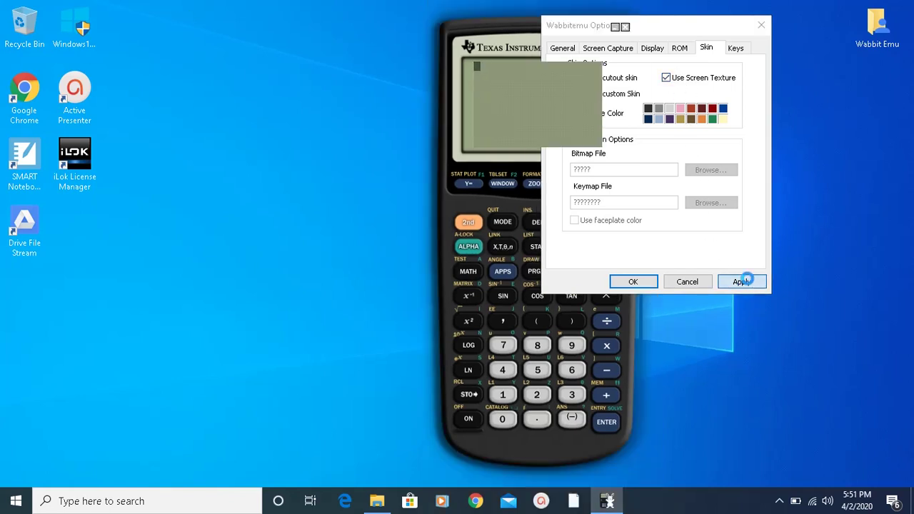
{"action": "left_click", "coordinate": [634, 283]}
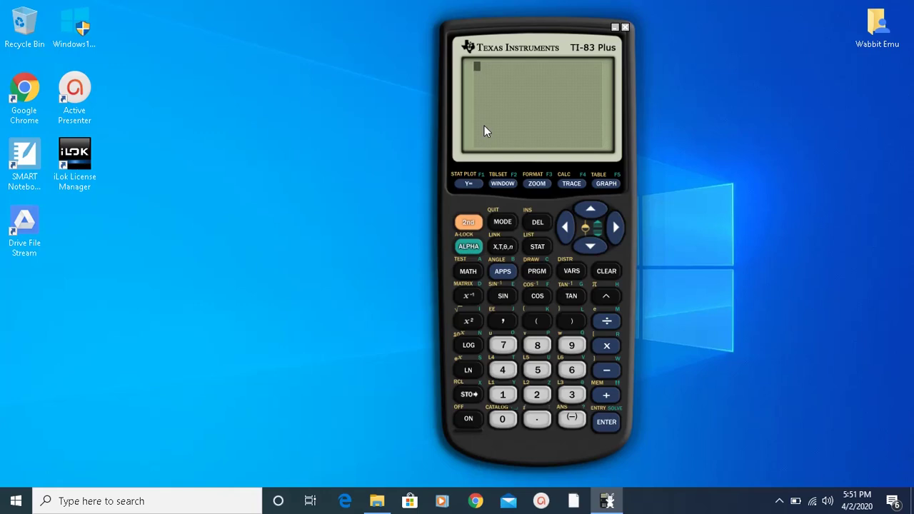
{"action": "mouse_move", "coordinate": [538, 29]}
{"action": "left_mouse_down"}
{"action": "mouse_move", "coordinate": [577, 98]}
{"action": "mouse_move", "coordinate": [520, 7]}
{"action": "mouse_move", "coordinate": [520, 23]}
{"action": "left_mouse_up"}
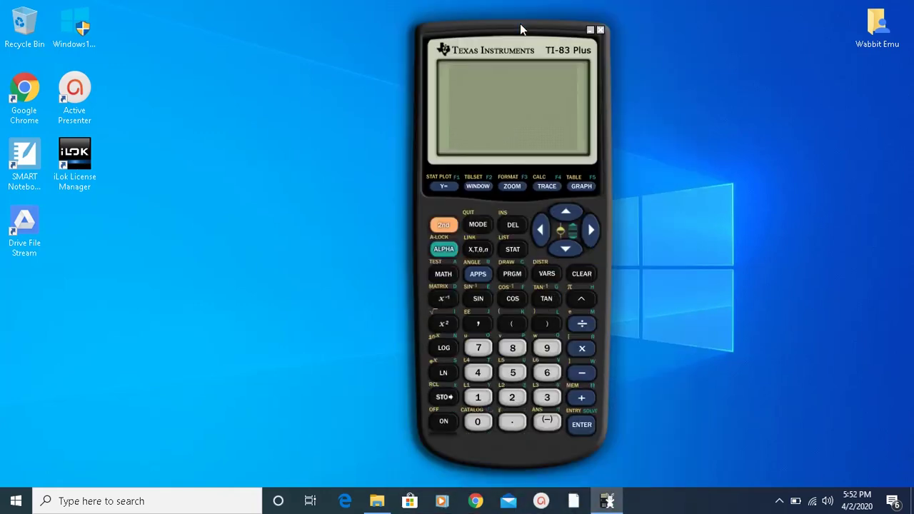
Enter 877777 on the home screen and evaluate it with ENTER.
{"action": "left_click", "coordinate": [504, 350]}
{"action": "left_click", "coordinate": [491, 347]}
{"action": "left_click", "coordinate": [579, 425]}
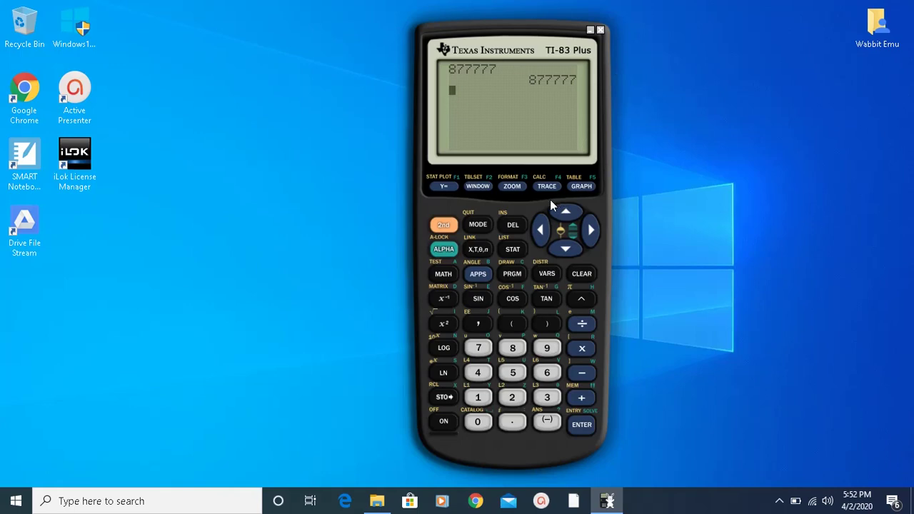
Uncheck Use Screen Texture on the Options Skin tab and apply.
{"action": "right_click", "coordinate": [483, 111]}
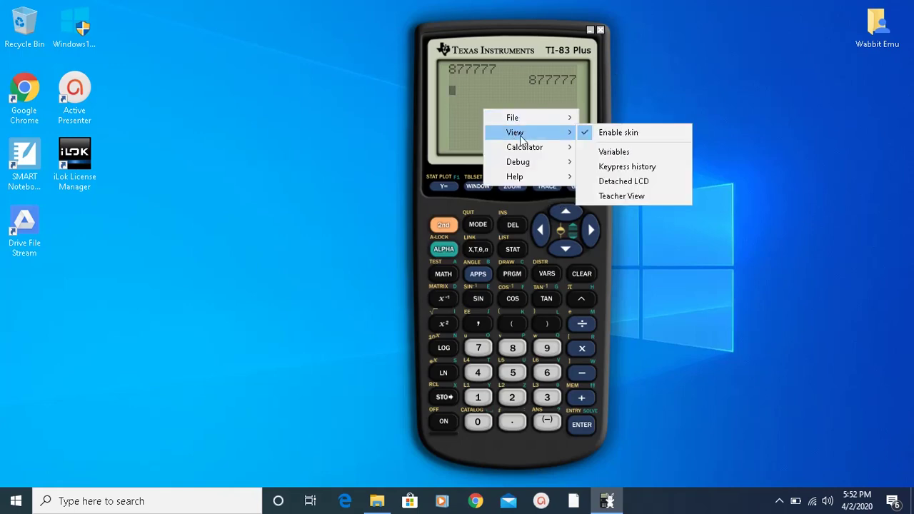
{"action": "mouse_move", "coordinate": [521, 152]}
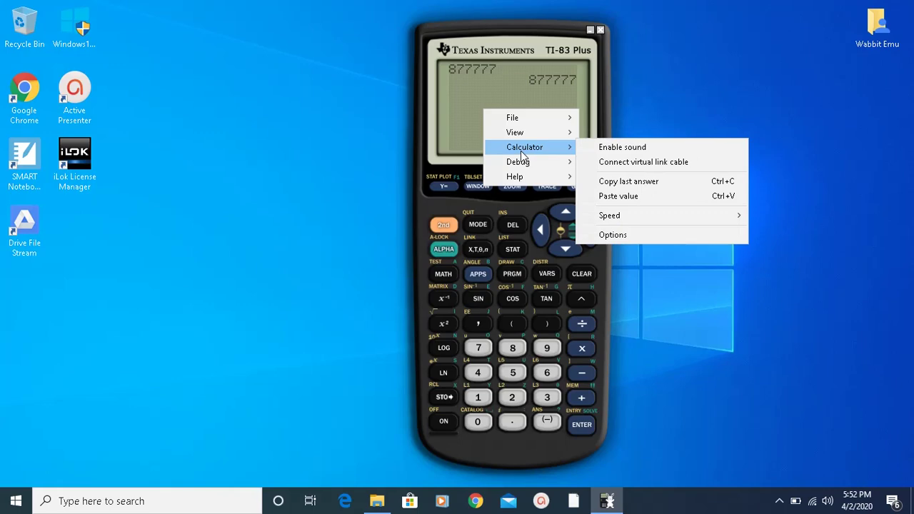
{"action": "left_click", "coordinate": [638, 235]}
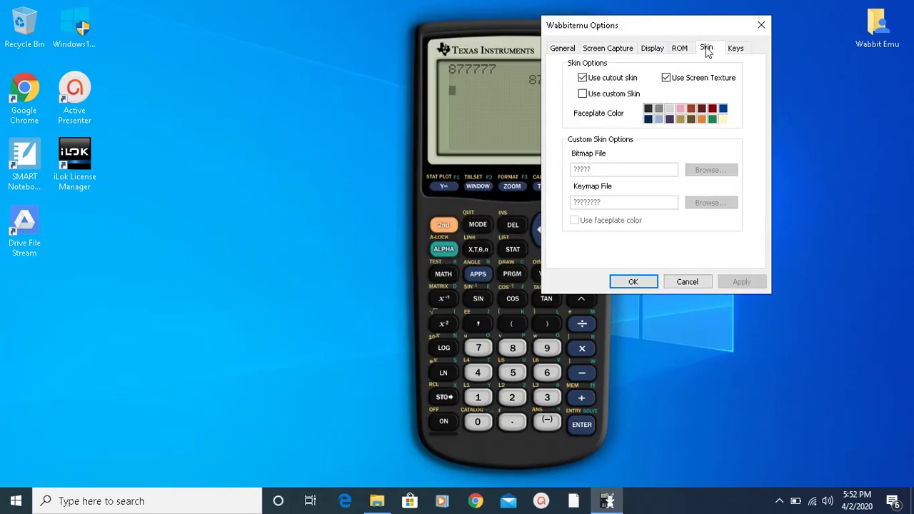
{"action": "left_click", "coordinate": [665, 80]}
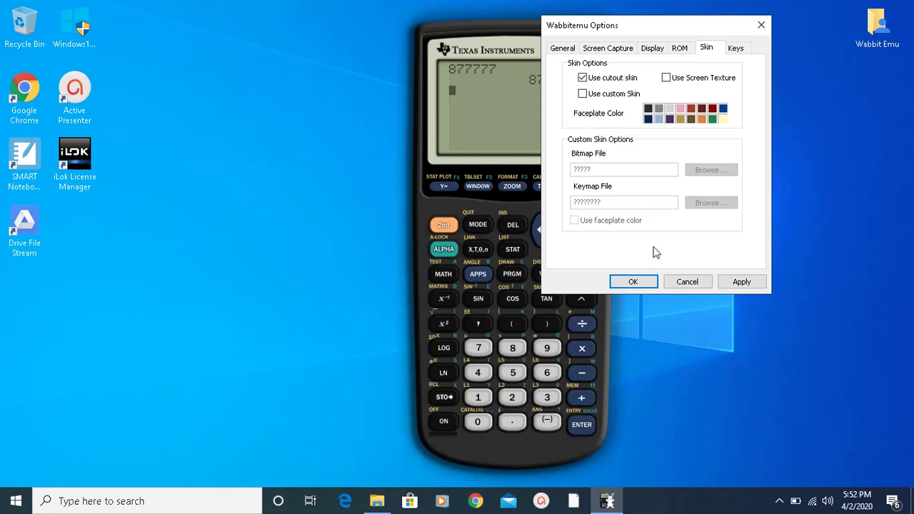
{"action": "left_click", "coordinate": [756, 283]}
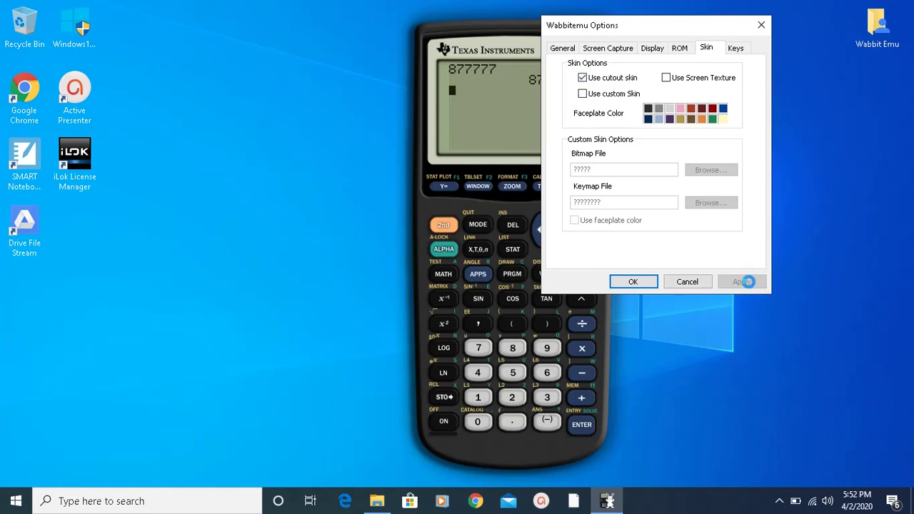
Check that 'Automatically save and restore state' is ticked on the General tab, then close Options with OK.
{"action": "left_click", "coordinate": [563, 50]}
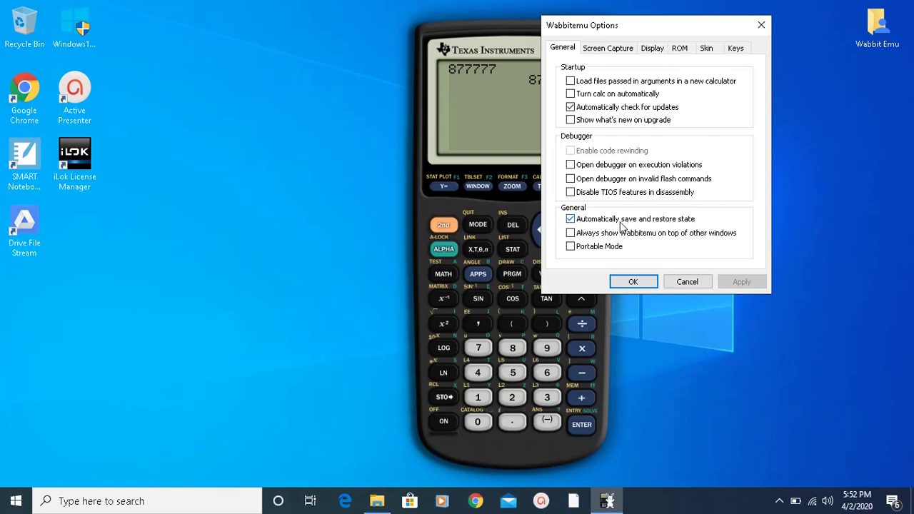
{"action": "left_click", "coordinate": [618, 282]}
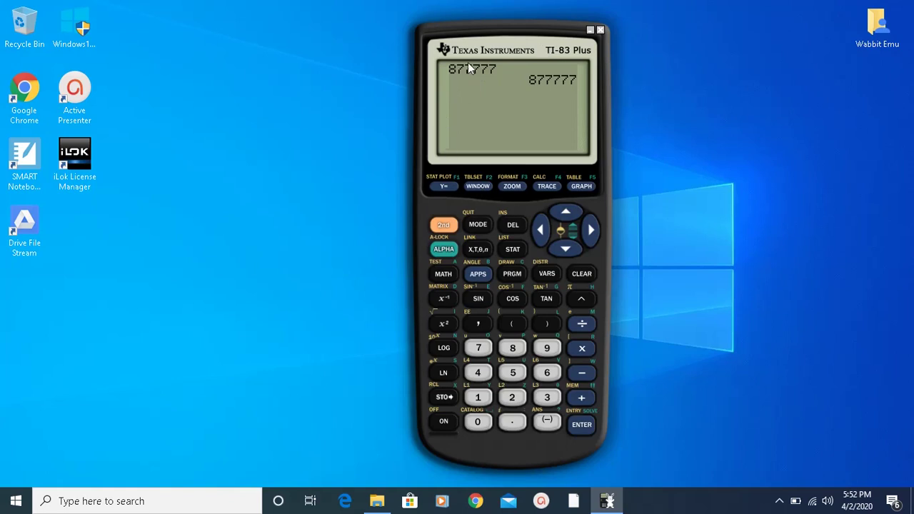
Quit the function editor back to the home screen and drag the calculator window about 245 px left.
{"action": "left_click", "coordinate": [437, 187]}
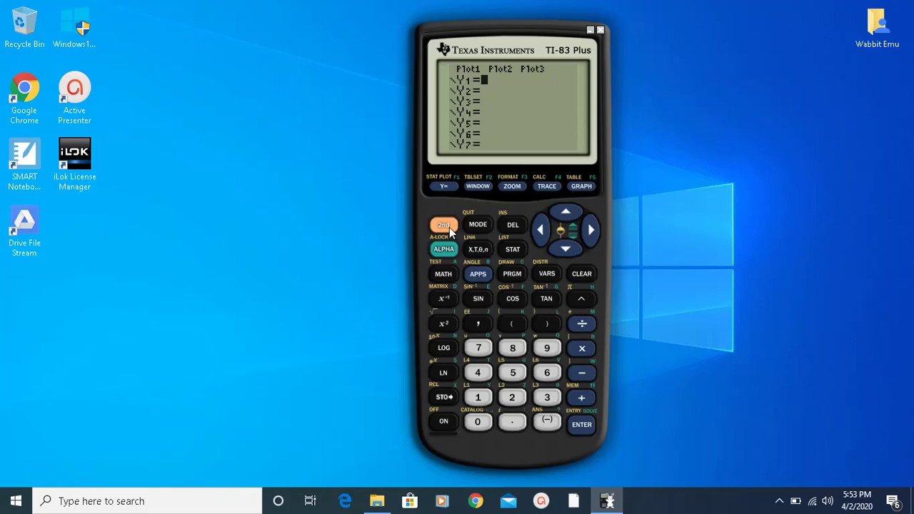
{"action": "left_click", "coordinate": [450, 227]}
{"action": "left_click", "coordinate": [480, 225]}
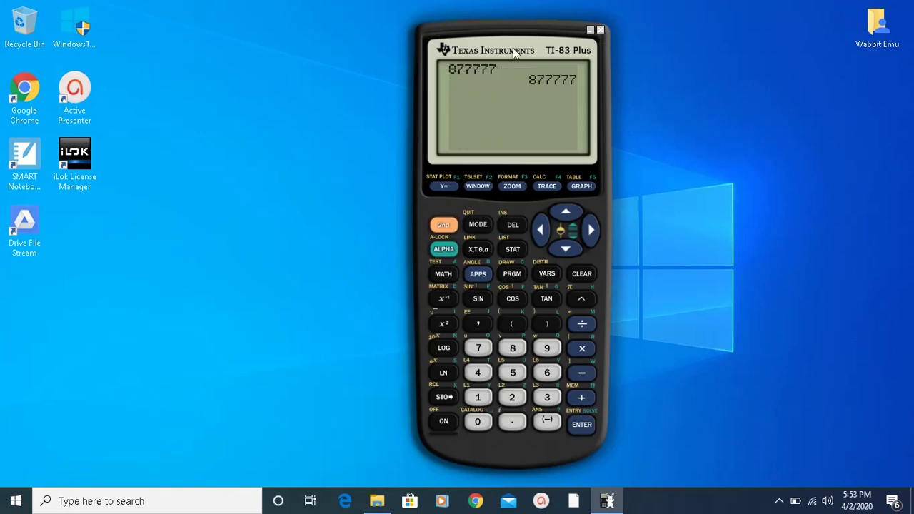
{"action": "left_click_drag", "start_coordinate": [505, 37], "coordinate": [330, 34]}
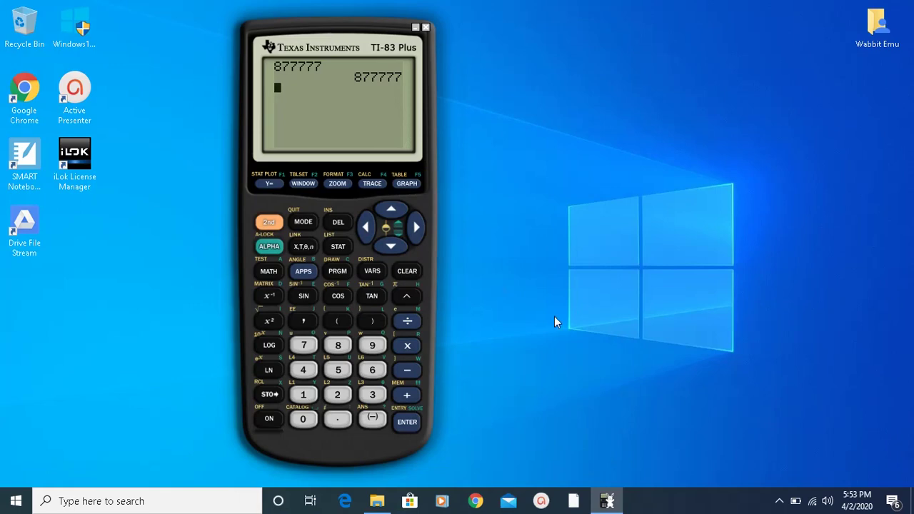
{"action": "mouse_move", "coordinate": [607, 501]}
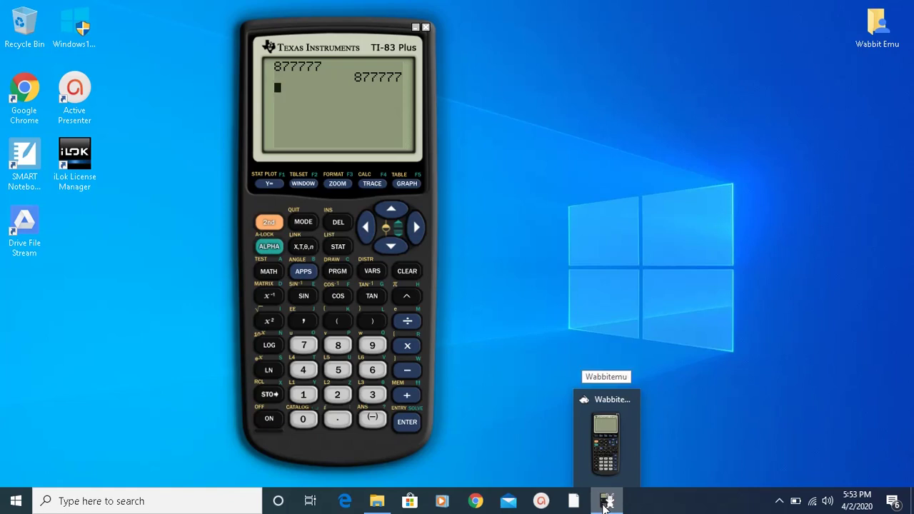
Pin Wabbitemu to the taskbar, close it, and relaunch it from the pinned icon showing 877777.
{"action": "right_click", "coordinate": [606, 502]}
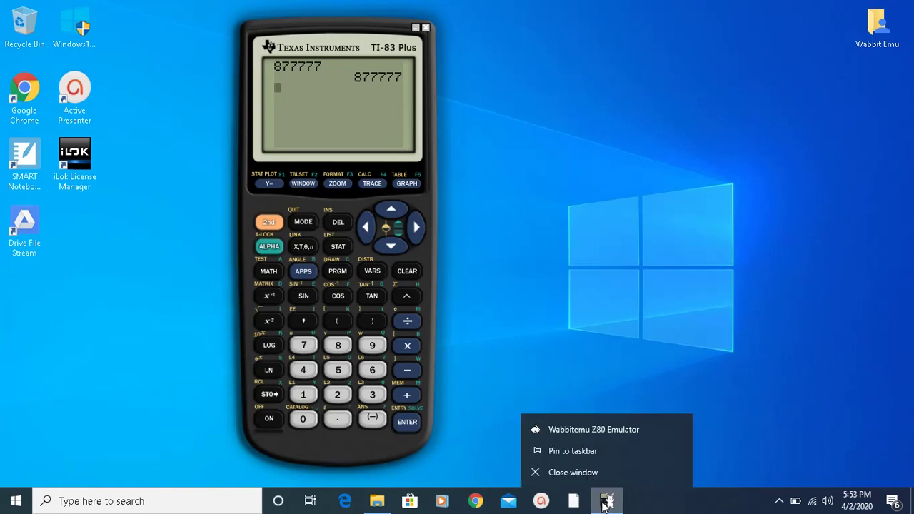
{"action": "left_click", "coordinate": [559, 453]}
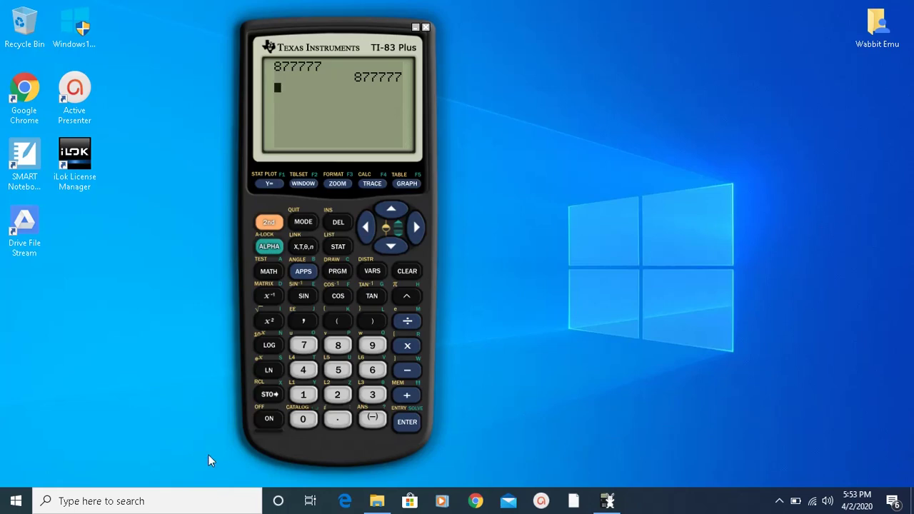
{"action": "left_click", "coordinate": [426, 28]}
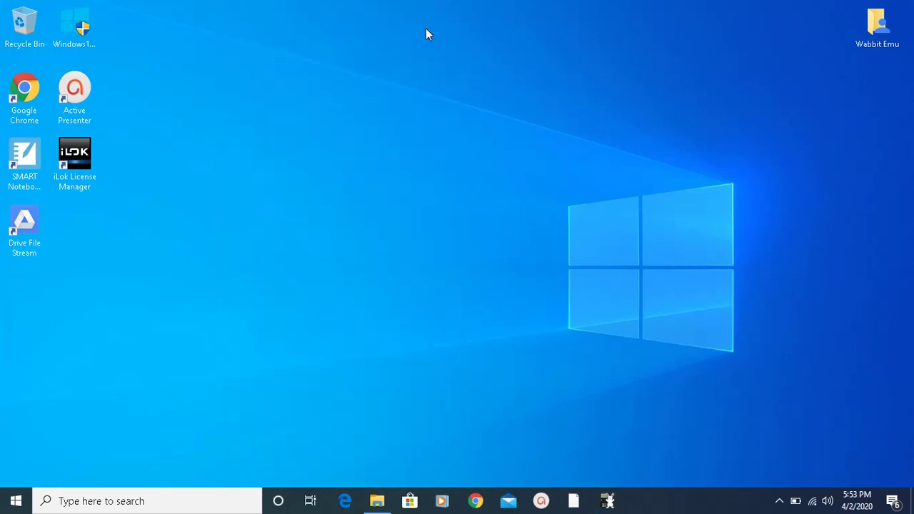
{"action": "left_click", "coordinate": [606, 502]}
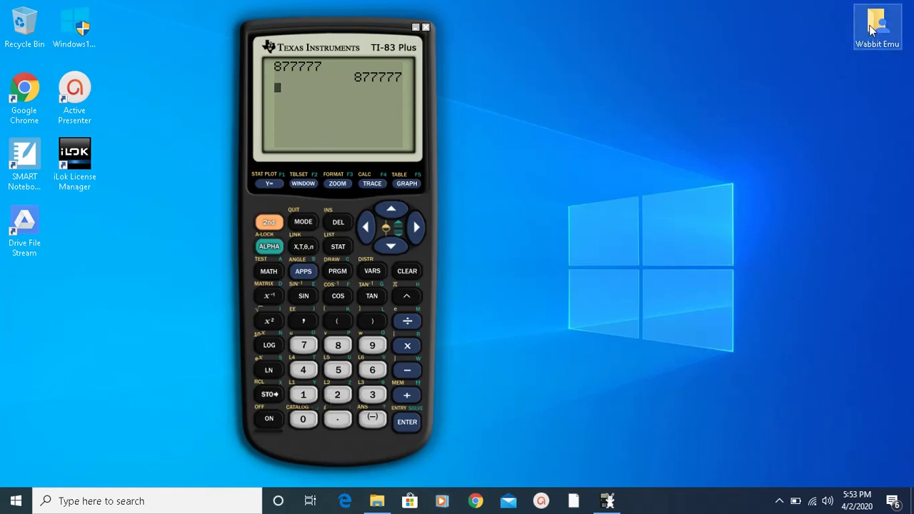
{"action": "mouse_move", "coordinate": [877, 27]}
{"action": "left_mouse_down"}
{"action": "mouse_move", "coordinate": [638, 100]}
{"action": "mouse_move", "coordinate": [873, 32]}
{"action": "left_mouse_up"}
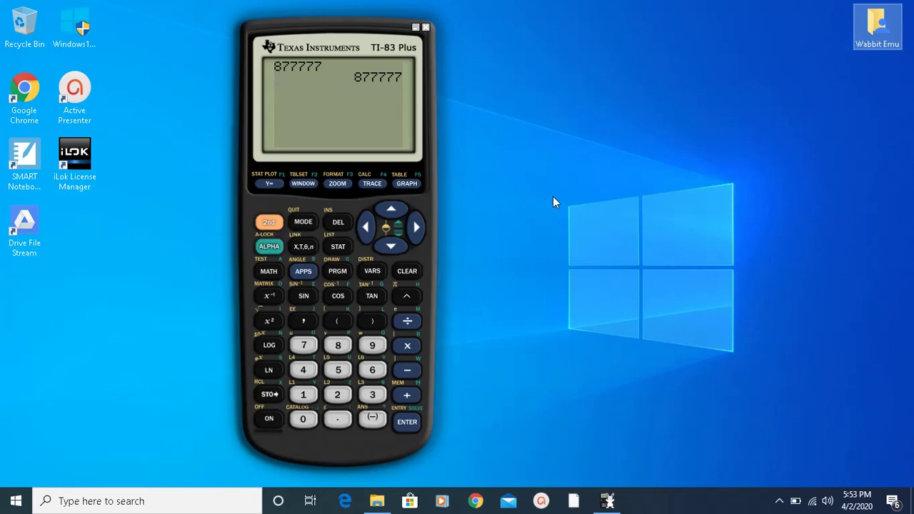
{"action": "double_click", "coordinate": [875, 27]}
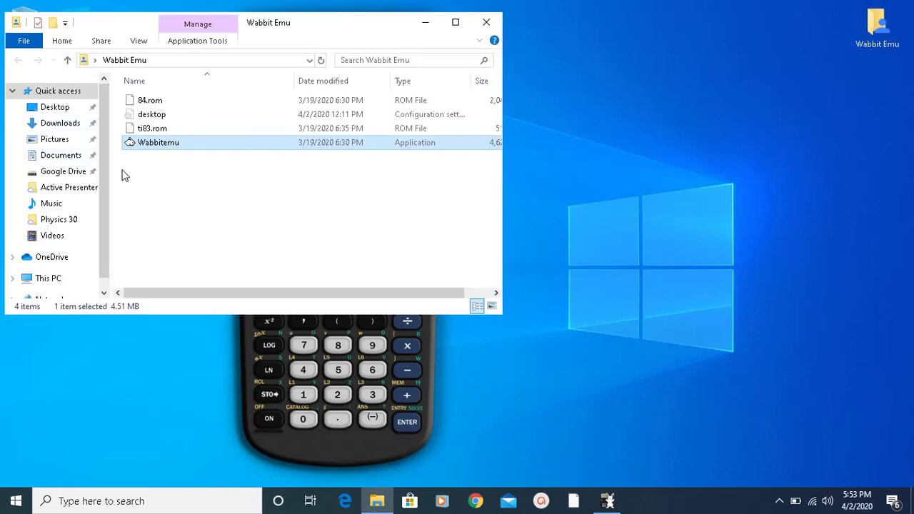
{"action": "mouse_move", "coordinate": [148, 145]}
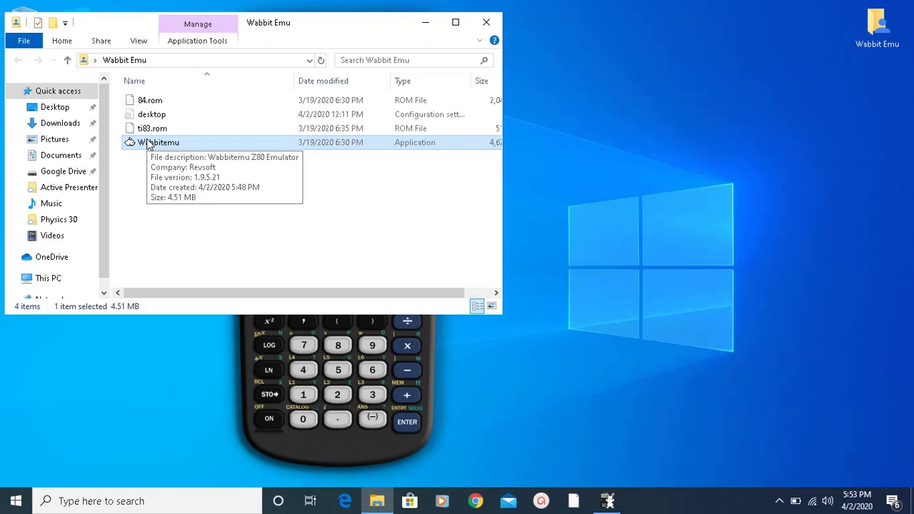
{"action": "left_click", "coordinate": [486, 22]}
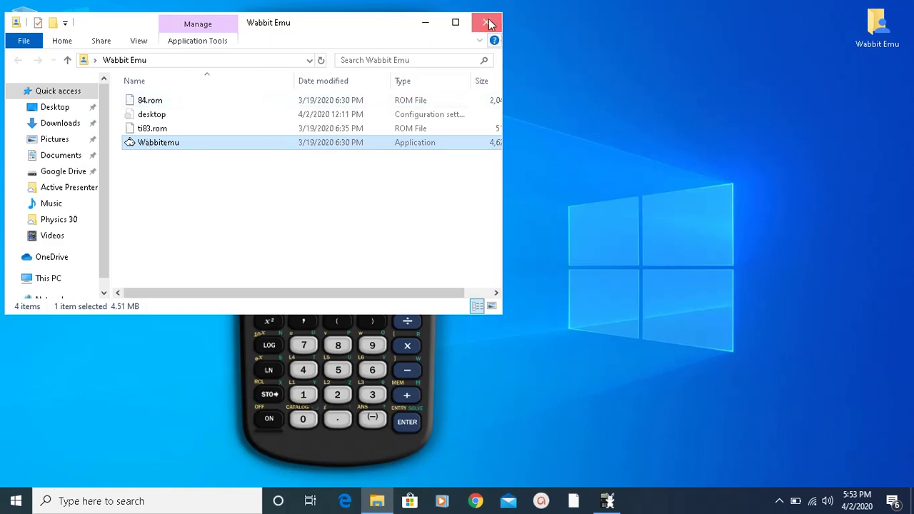
{"action": "right_click", "coordinate": [328, 173]}
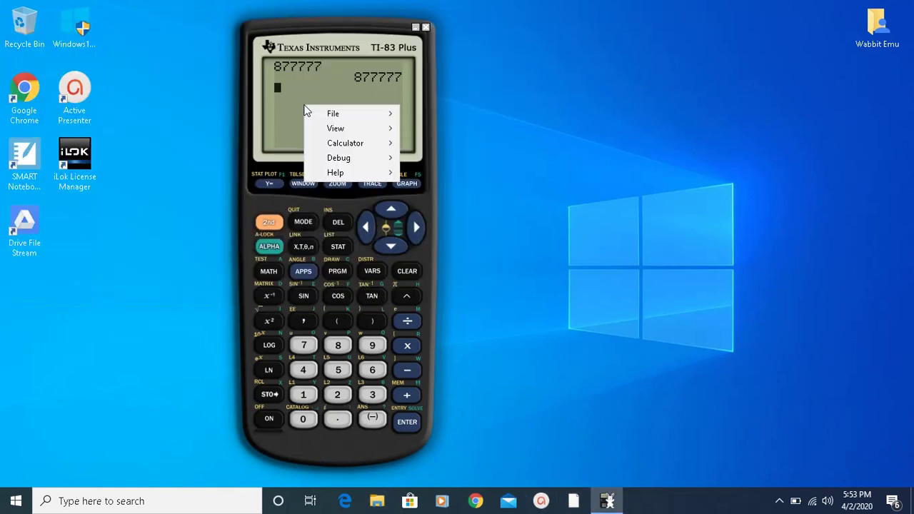
{"action": "mouse_move", "coordinate": [351, 148]}
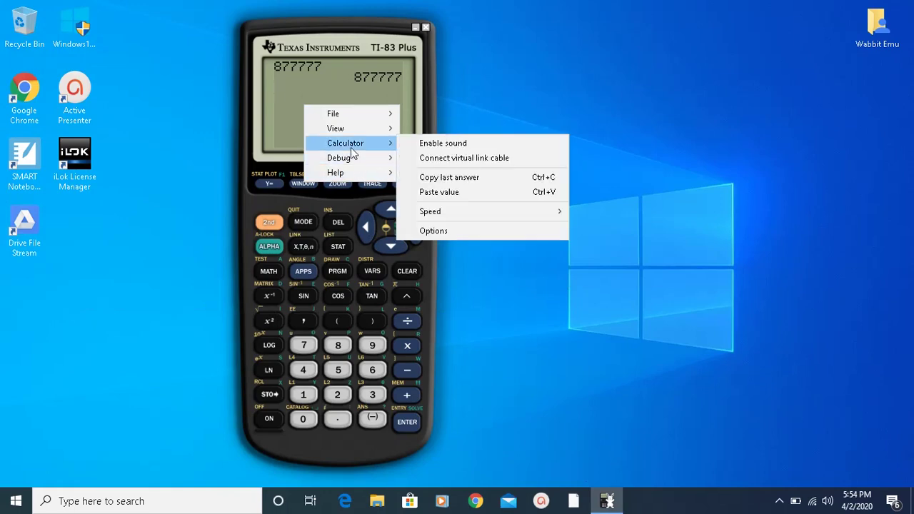
{"action": "left_click", "coordinate": [468, 232]}
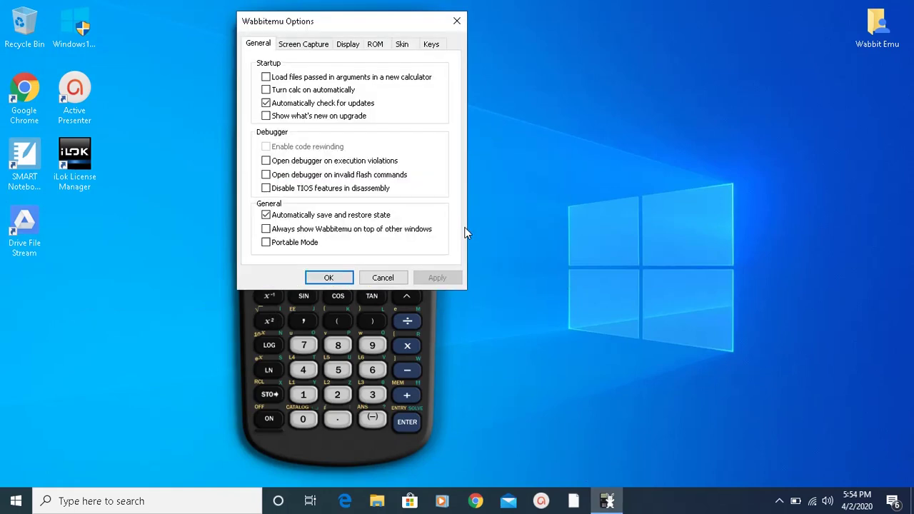
{"action": "left_click", "coordinate": [402, 44]}
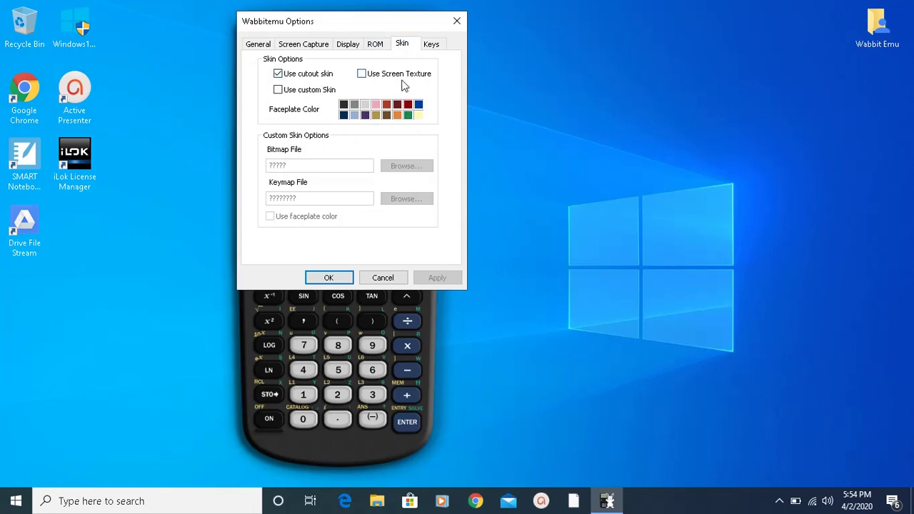
{"action": "left_click", "coordinate": [330, 280]}
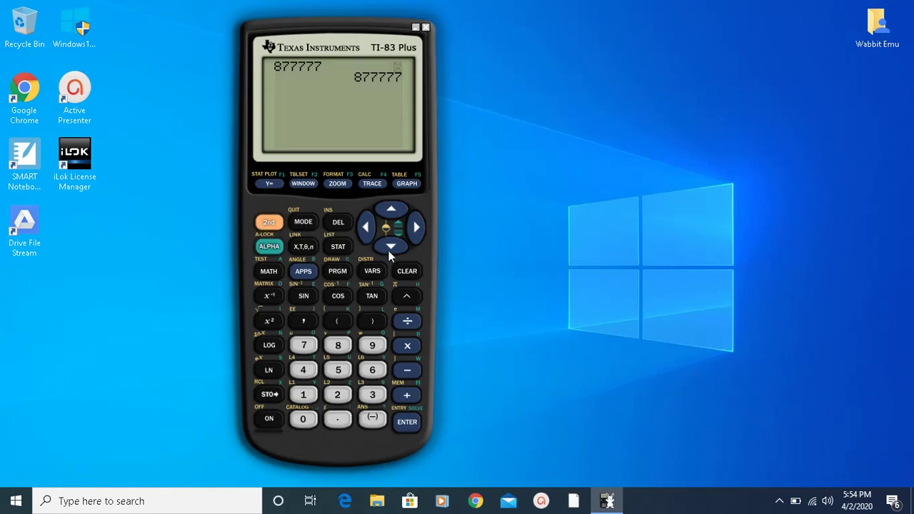
{"action": "left_click", "coordinate": [266, 222]}
{"action": "left_click", "coordinate": [380, 217]}
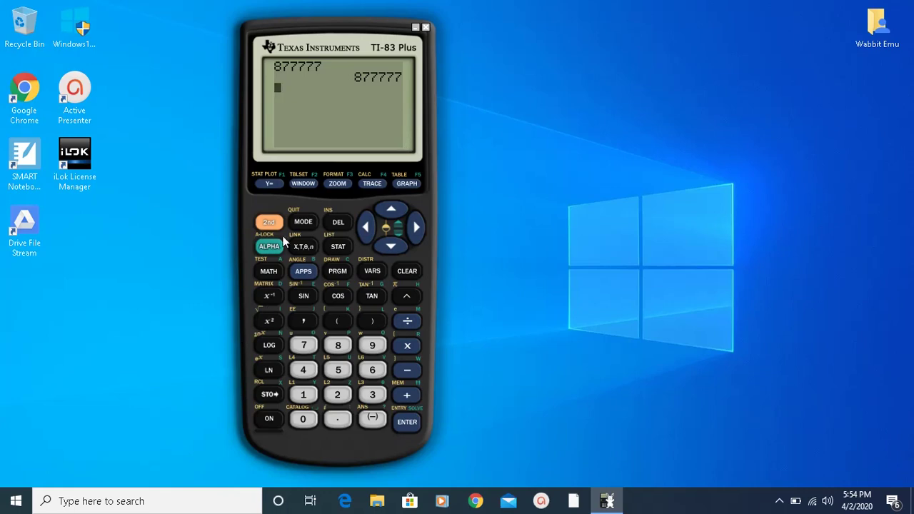
{"action": "right_click", "coordinate": [291, 120]}
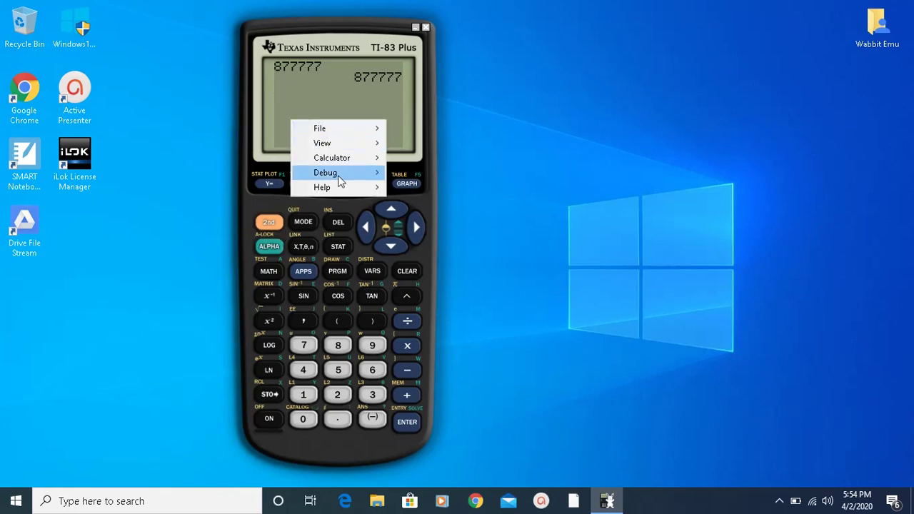
{"action": "mouse_move", "coordinate": [335, 158]}
{"action": "left_click", "coordinate": [453, 246]}
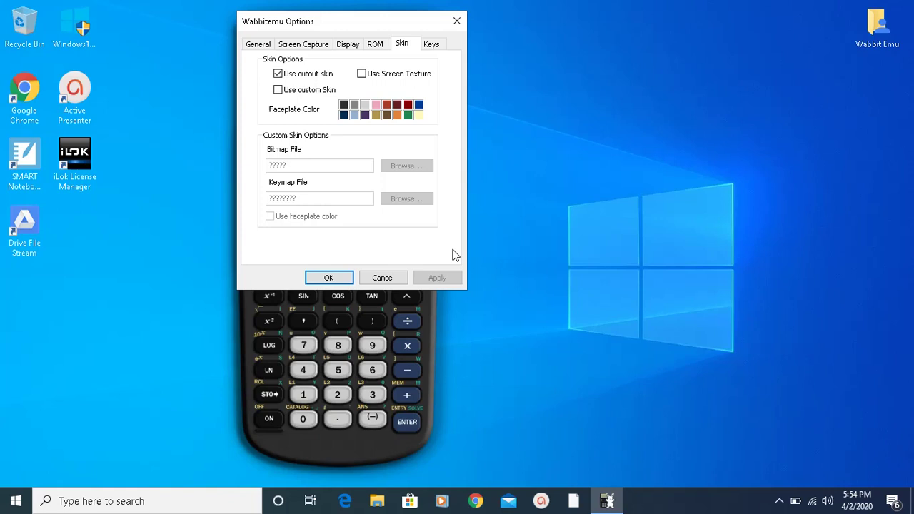
{"action": "left_click", "coordinate": [258, 44]}
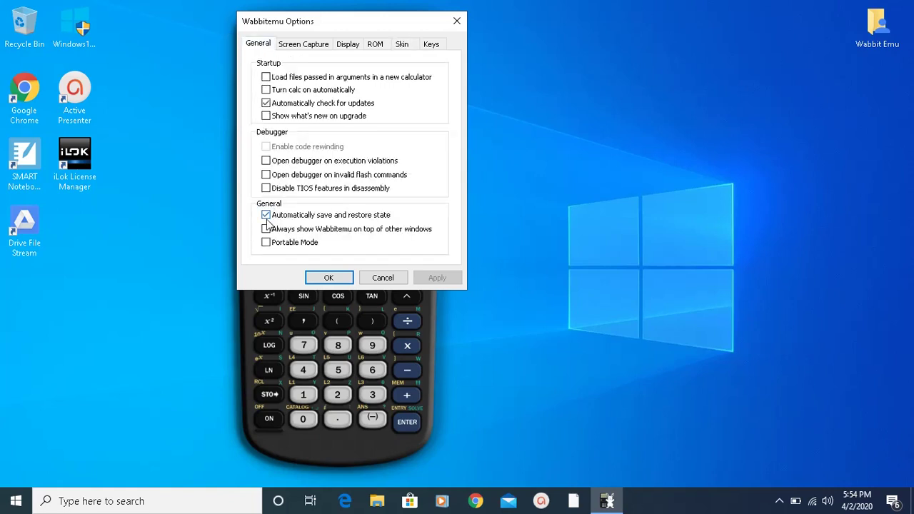
{"action": "left_click", "coordinate": [328, 278]}
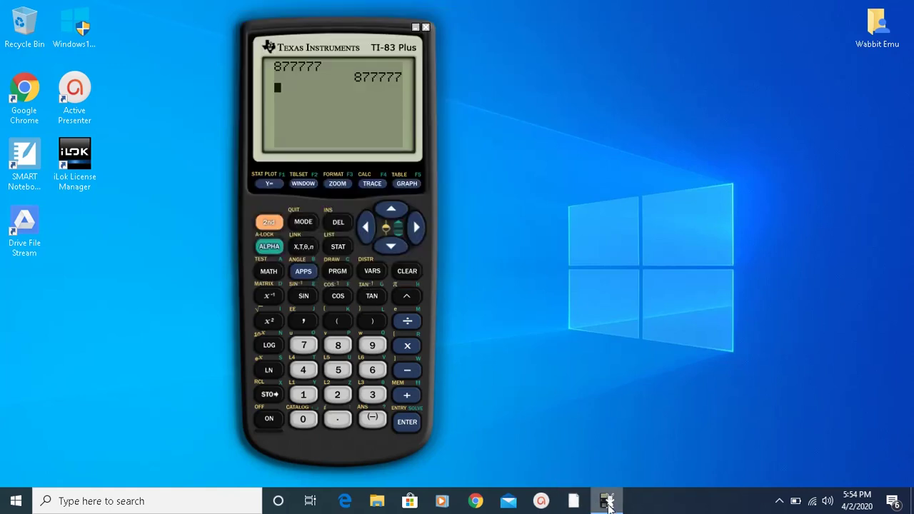
{"action": "mouse_move", "coordinate": [608, 502]}
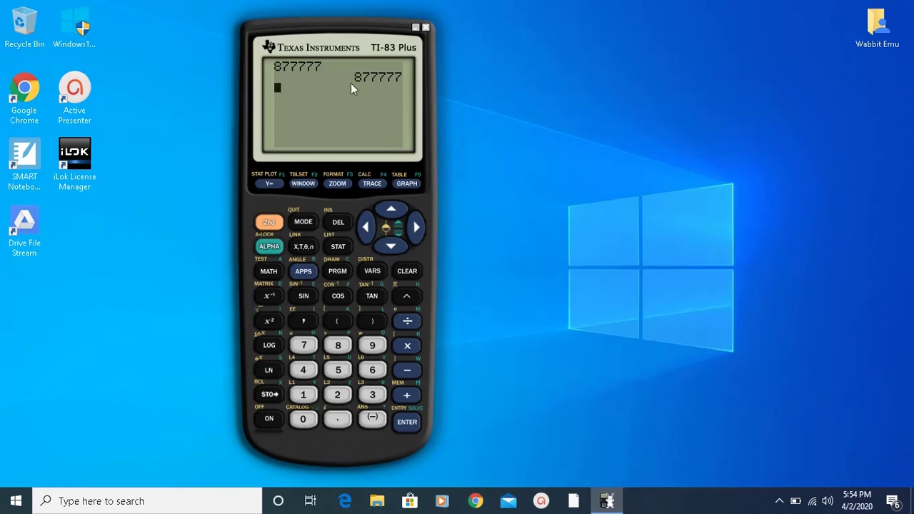
Load the 84.rom image into the emulator through File > Open.
{"action": "left_click", "coordinate": [427, 28]}
{"action": "left_click_drag", "start_coordinate": [427, 28], "coordinate": [471, 20]}
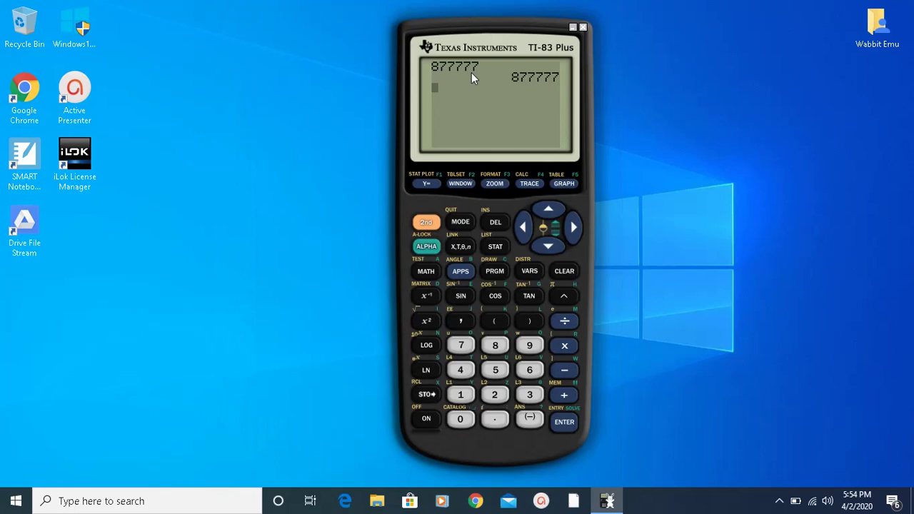
{"action": "right_click", "coordinate": [500, 108]}
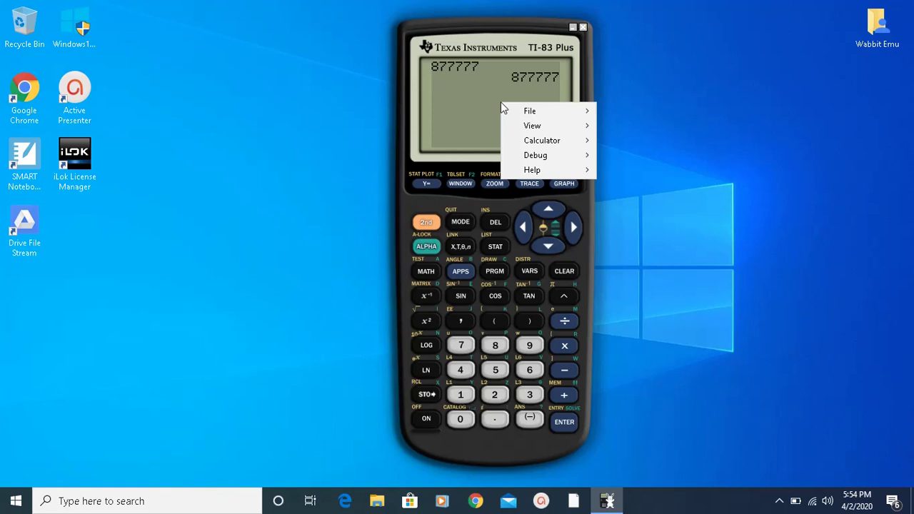
{"action": "mouse_move", "coordinate": [522, 111]}
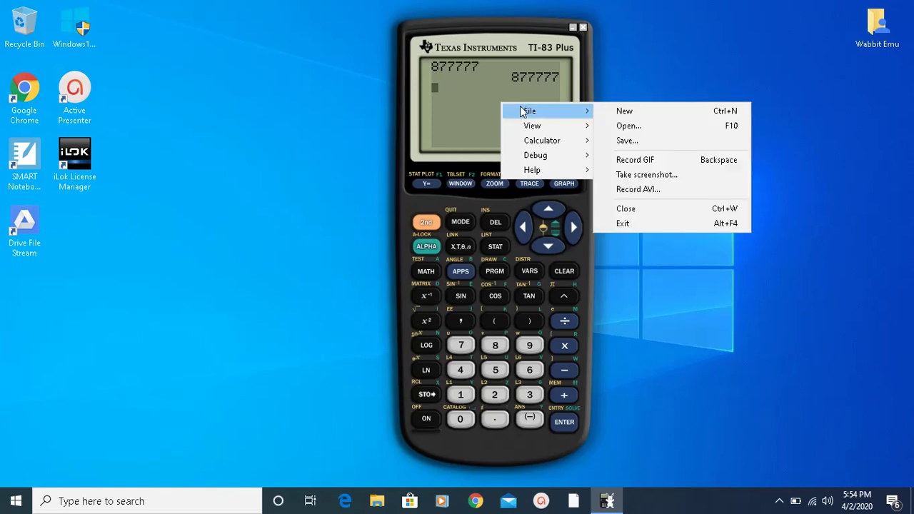
{"action": "left_click", "coordinate": [630, 129]}
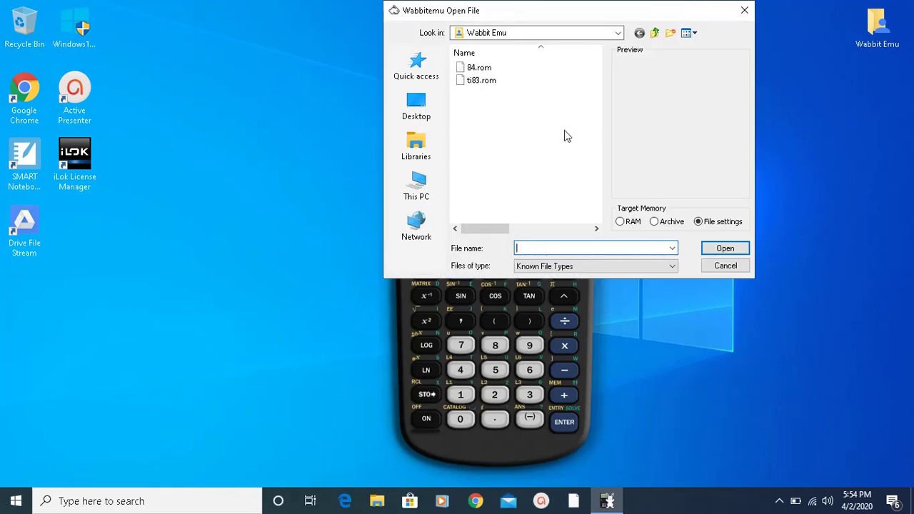
{"action": "left_click", "coordinate": [477, 68]}
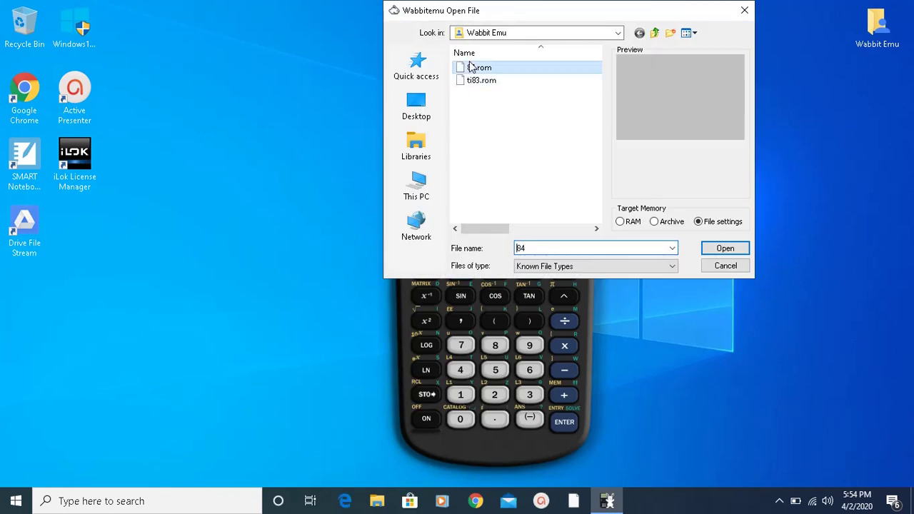
{"action": "left_click", "coordinate": [732, 251]}
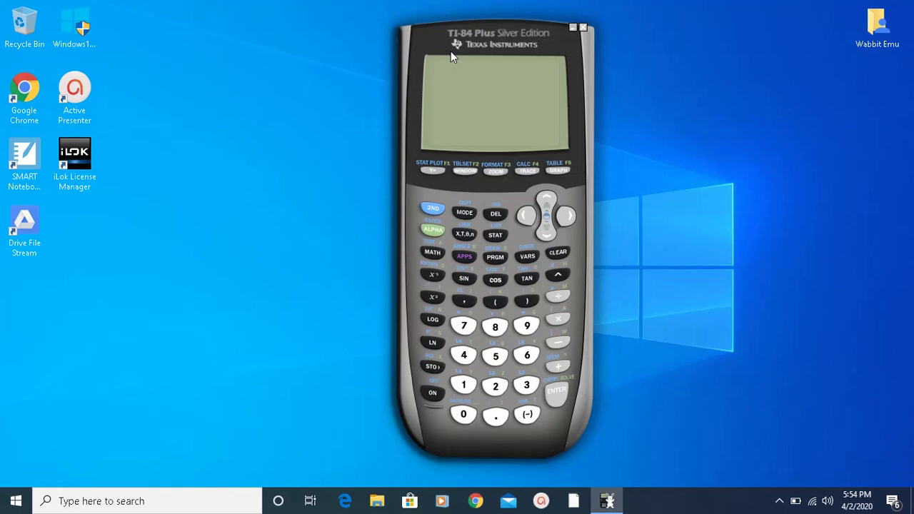
Turn on the TI-84 Plus Silver Edition and clear its home screen.
{"action": "left_click_drag", "start_coordinate": [451, 51], "coordinate": [274, 75]}
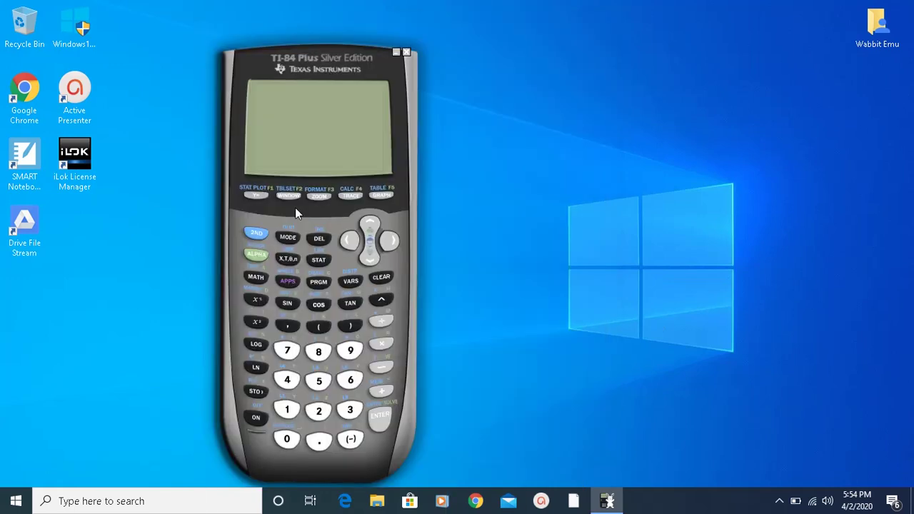
{"action": "left_click", "coordinate": [256, 419]}
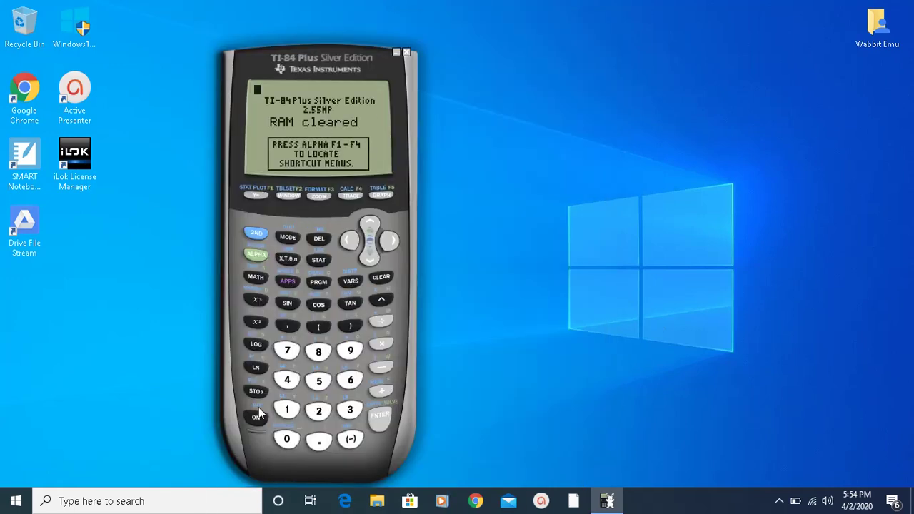
{"action": "left_click", "coordinate": [382, 278]}
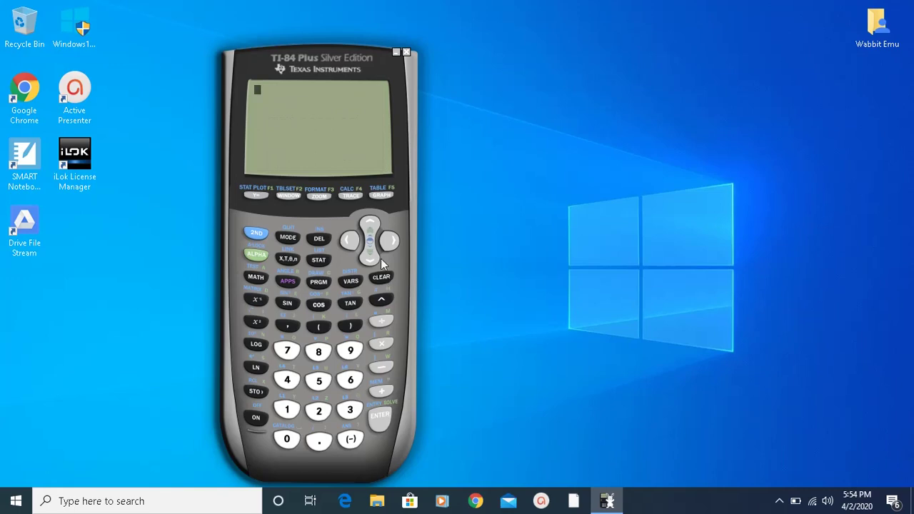
{"action": "left_click_drag", "start_coordinate": [271, 84], "coordinate": [360, 41]}
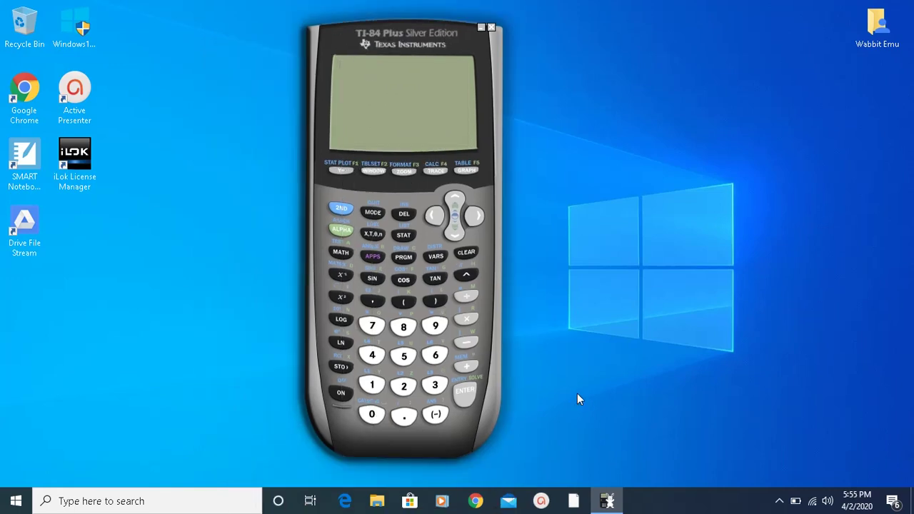
{"action": "right_click", "coordinate": [367, 101]}
{"action": "mouse_move", "coordinate": [408, 140]}
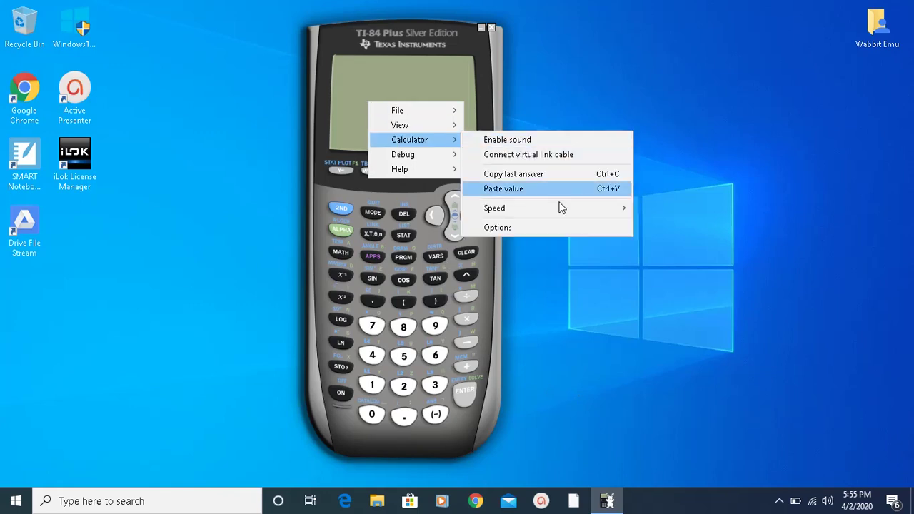
{"action": "left_click", "coordinate": [526, 229]}
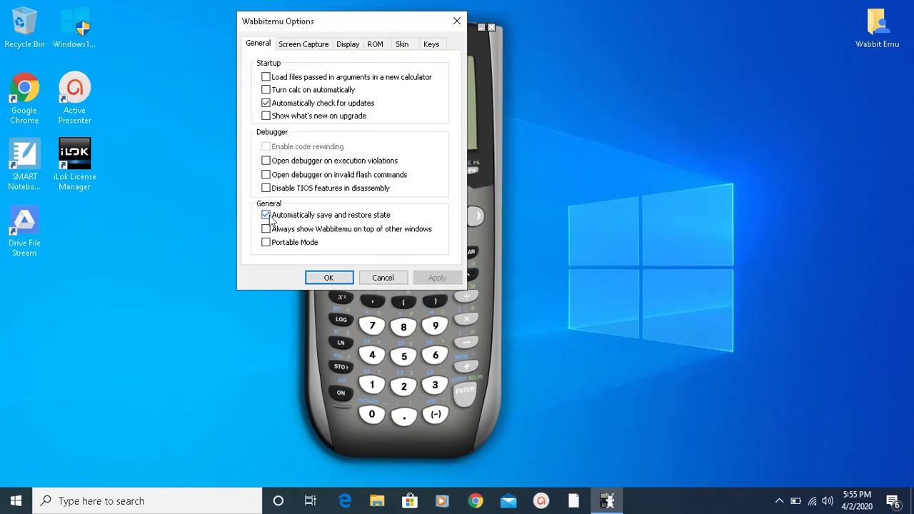
{"action": "left_click", "coordinate": [334, 277]}
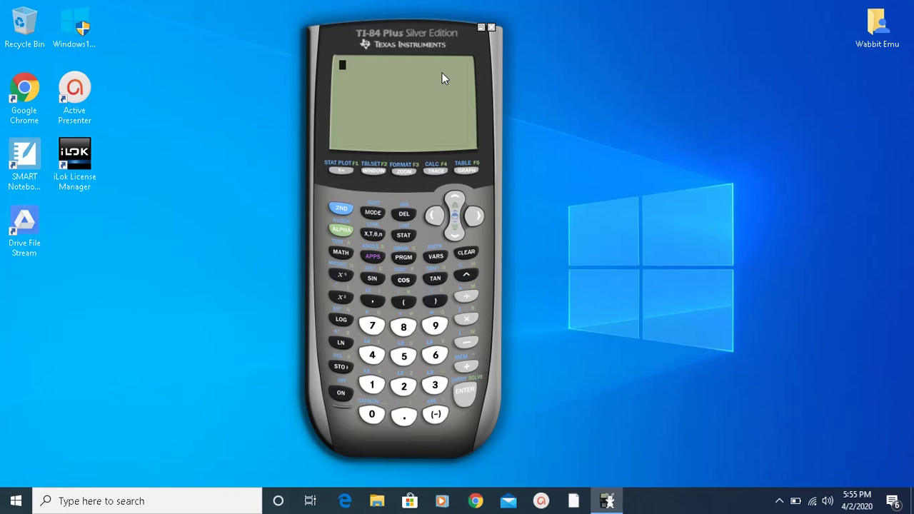
{"action": "left_click", "coordinate": [490, 26]}
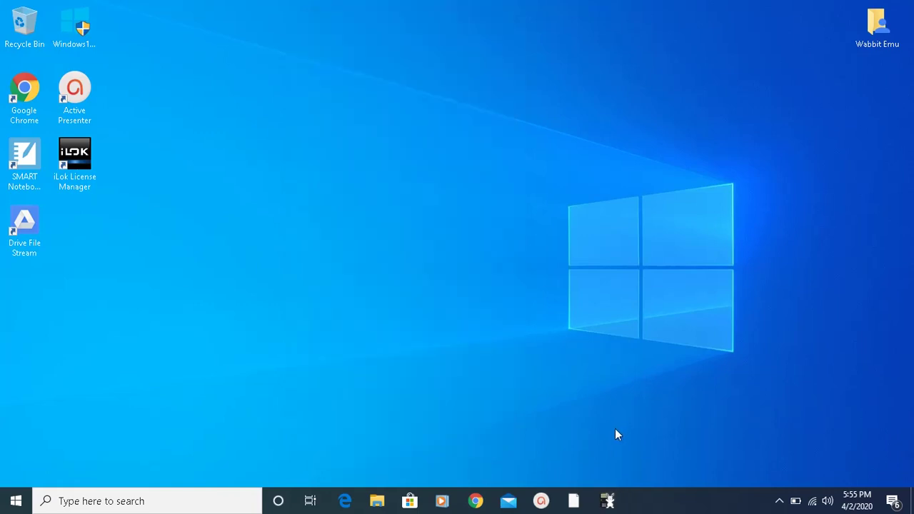
{"action": "left_click", "coordinate": [608, 501]}
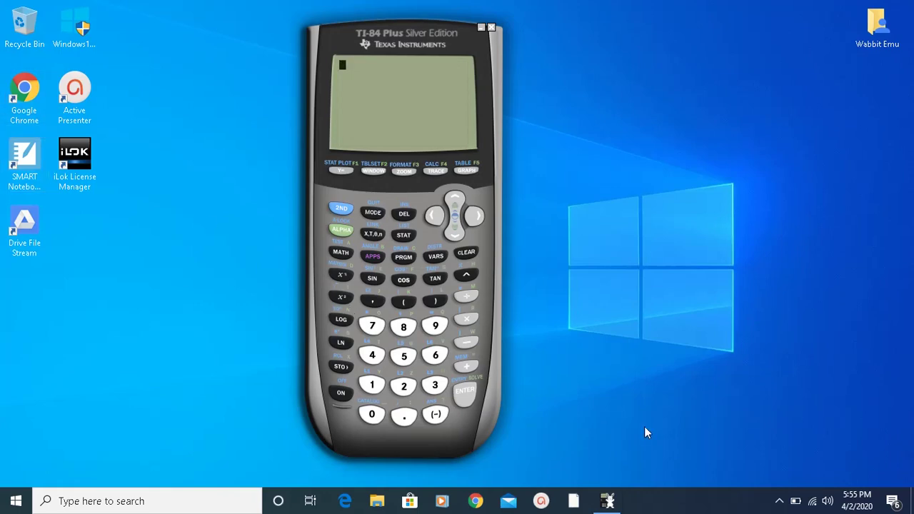
Open a second calculator window with File > New and place it to the right.
{"action": "left_click_drag", "start_coordinate": [423, 35], "coordinate": [291, 39]}
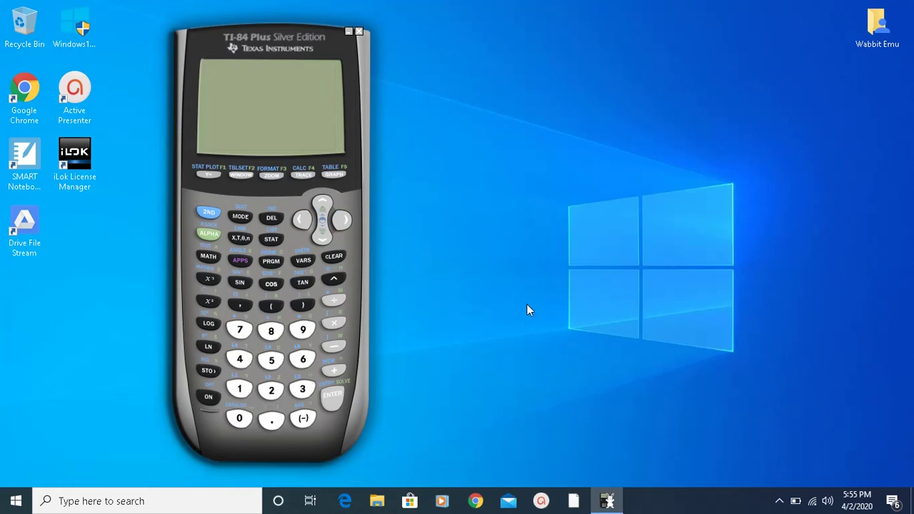
{"action": "right_click", "coordinate": [300, 78]}
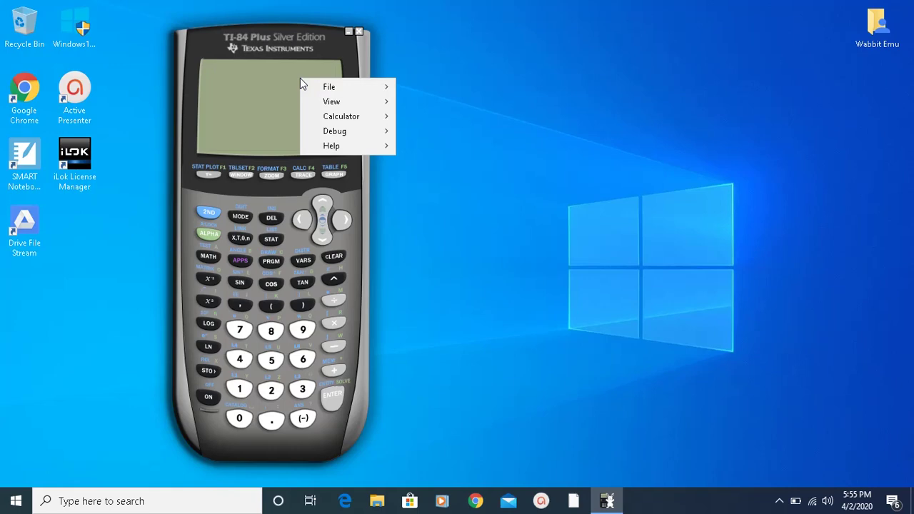
{"action": "mouse_move", "coordinate": [329, 88]}
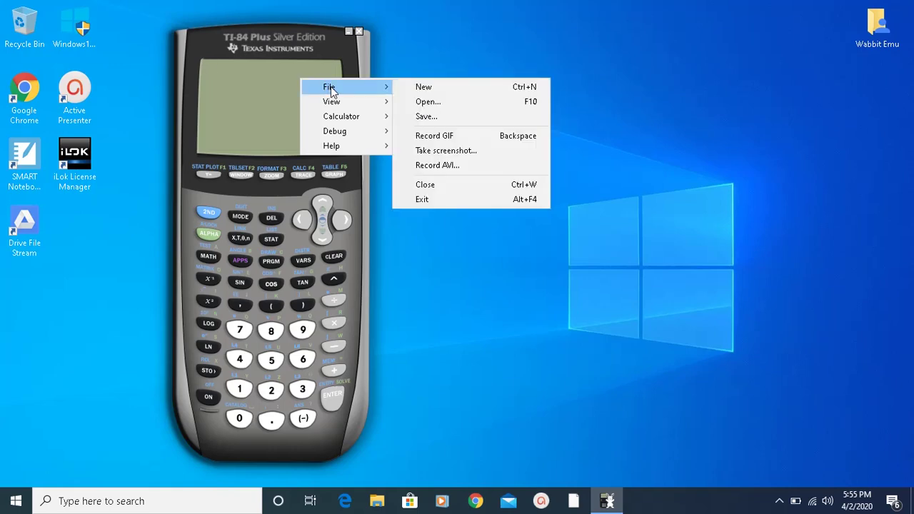
{"action": "left_click", "coordinate": [418, 89]}
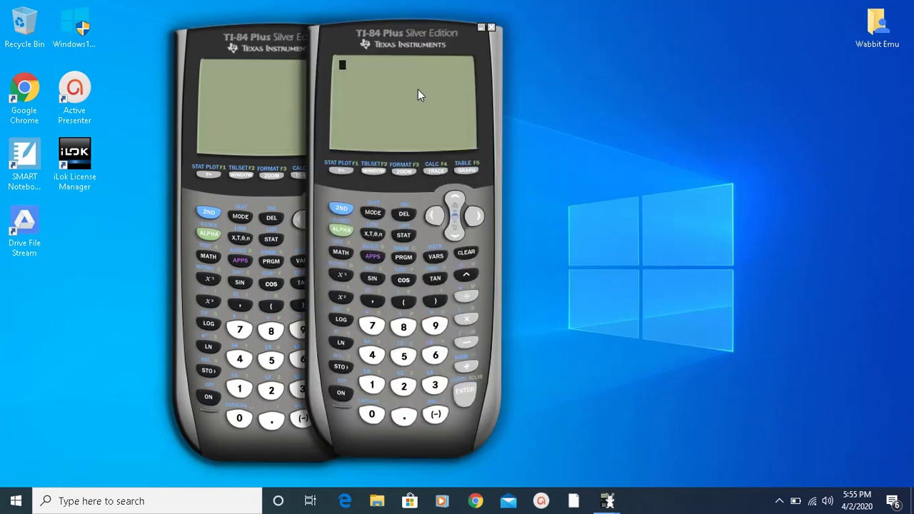
{"action": "left_click_drag", "start_coordinate": [478, 31], "coordinate": [553, 41]}
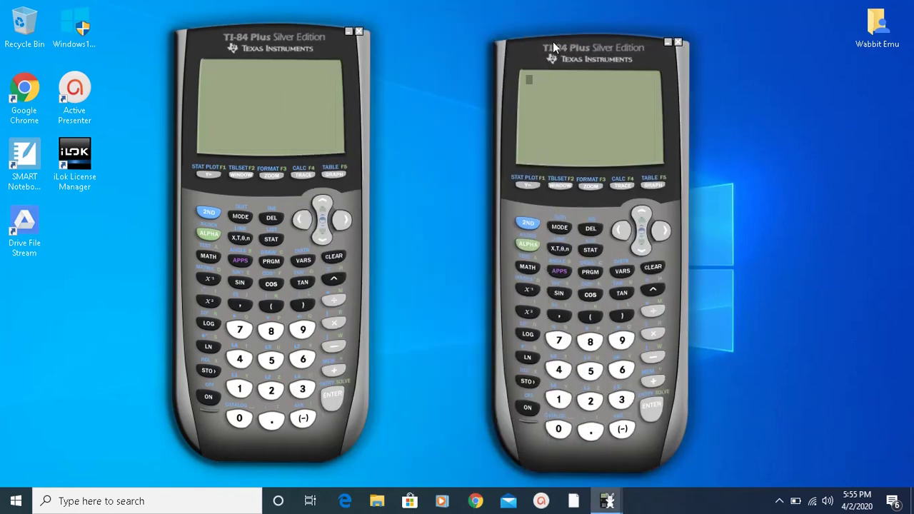
Load ti83.rom into the second calculator and position it beside the TI-84 Plus.
{"action": "right_click", "coordinate": [577, 104]}
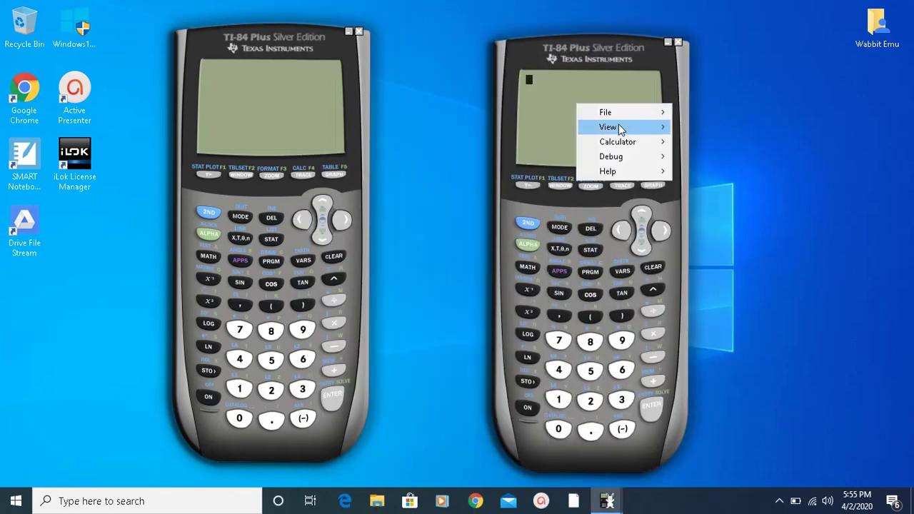
{"action": "mouse_move", "coordinate": [619, 115]}
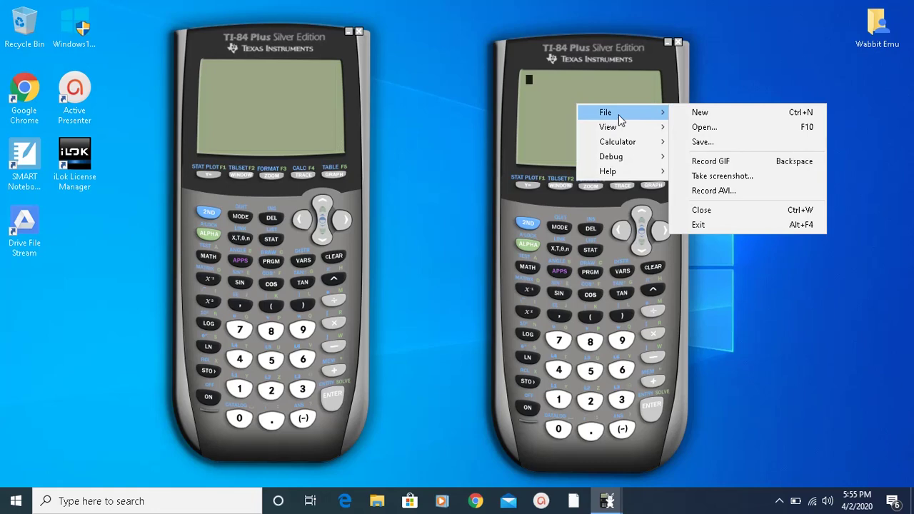
{"action": "left_click", "coordinate": [715, 127]}
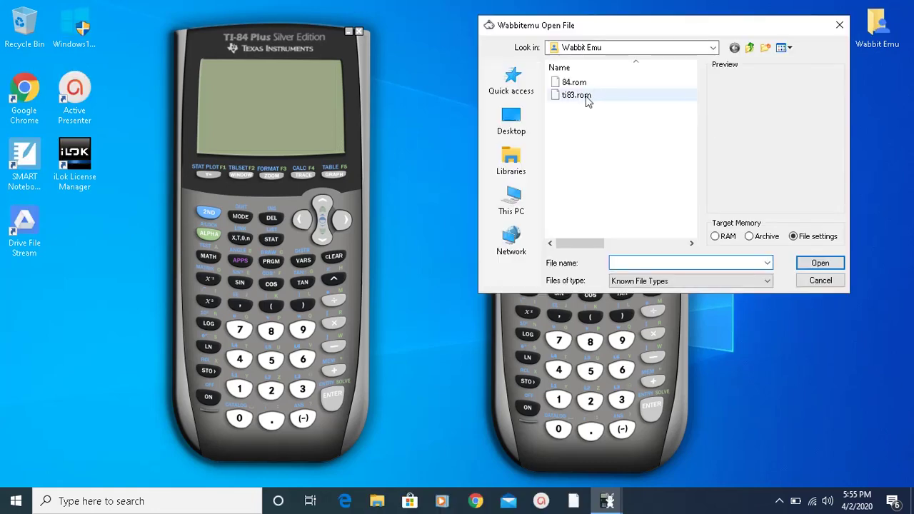
{"action": "left_click", "coordinate": [586, 96]}
{"action": "left_click", "coordinate": [820, 263]}
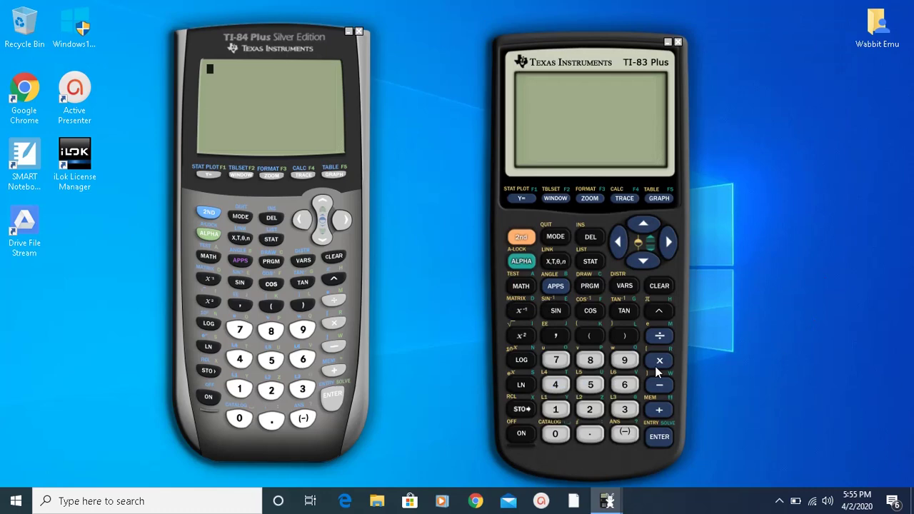
{"action": "left_click_drag", "start_coordinate": [530, 52], "coordinate": [470, 39]}
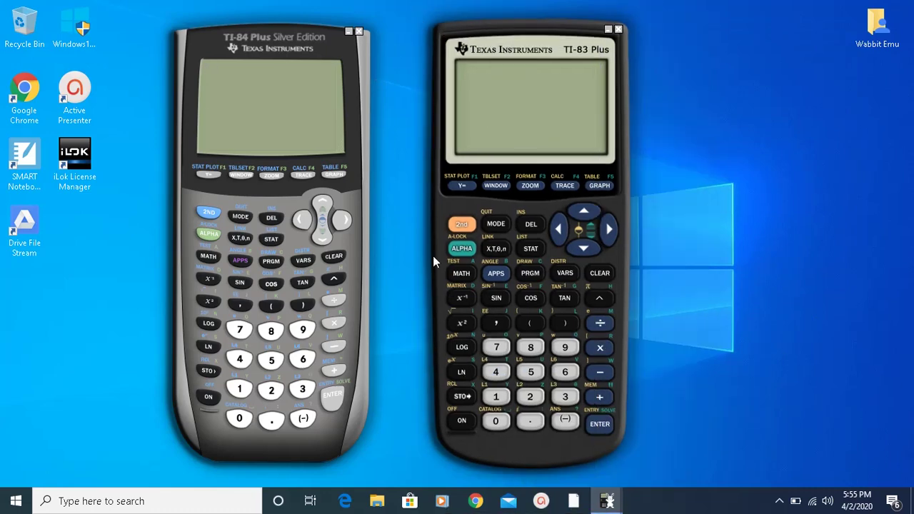
Close the TI-84 Plus window and restore the TI-83 Plus from the taskbar.
{"action": "left_click", "coordinate": [282, 37]}
{"action": "left_click", "coordinate": [358, 31]}
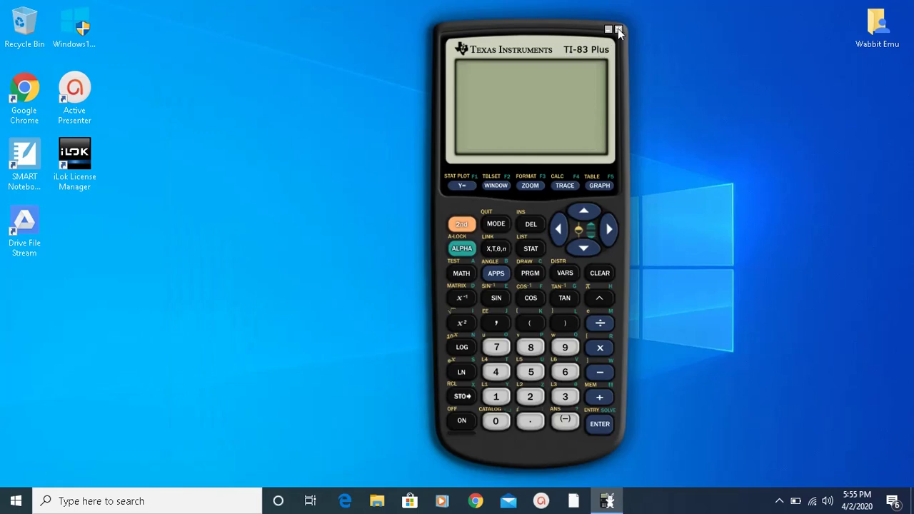
{"action": "left_click", "coordinate": [619, 29]}
{"action": "left_click", "coordinate": [615, 506]}
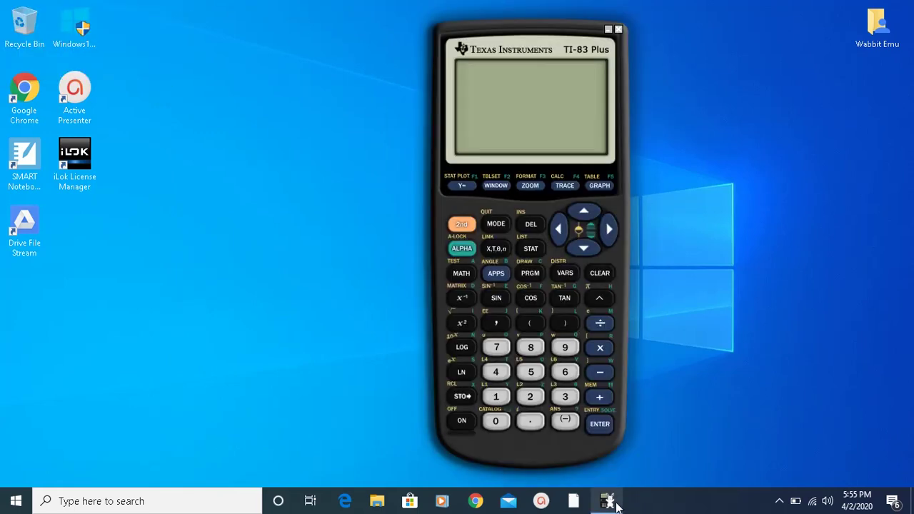